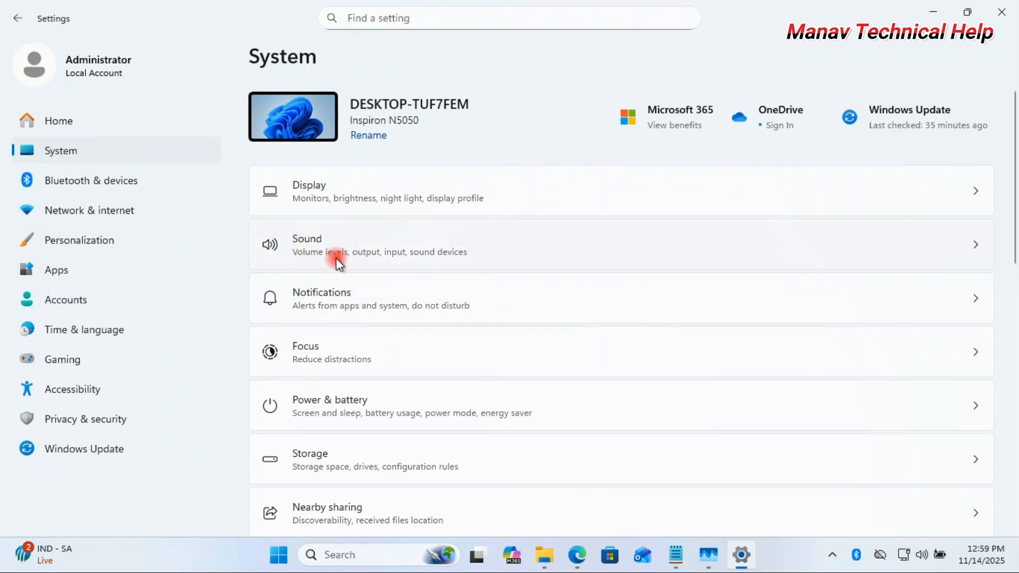
- Check the output volume and the input device options in the Sound settings, and close Settings
left_click(321, 251)
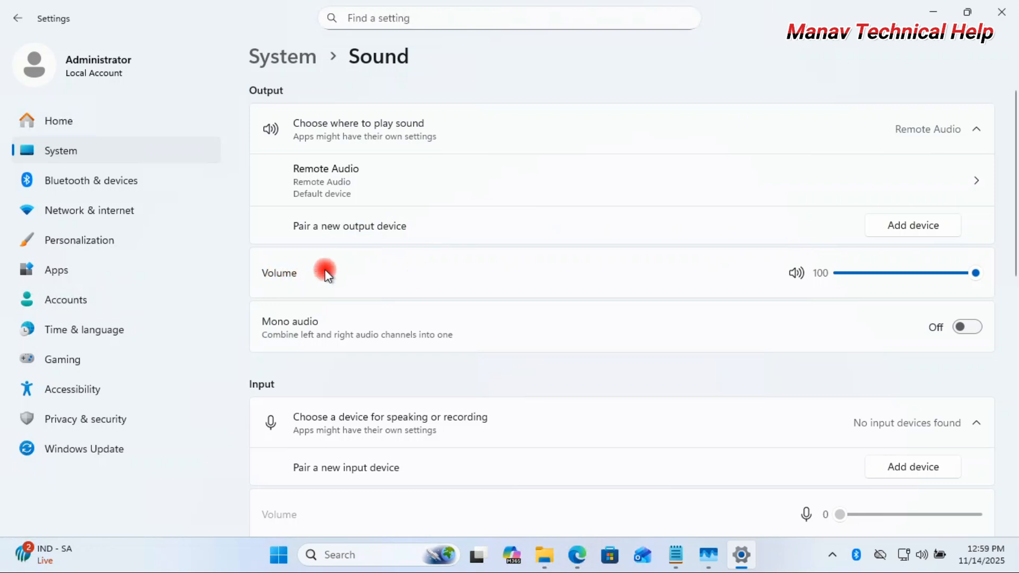
mouse_move(976, 273)
left_mouse_down()
mouse_move(921, 281)
mouse_move(794, 268)
mouse_move(841, 282)
mouse_move(977, 273)
left_mouse_up()
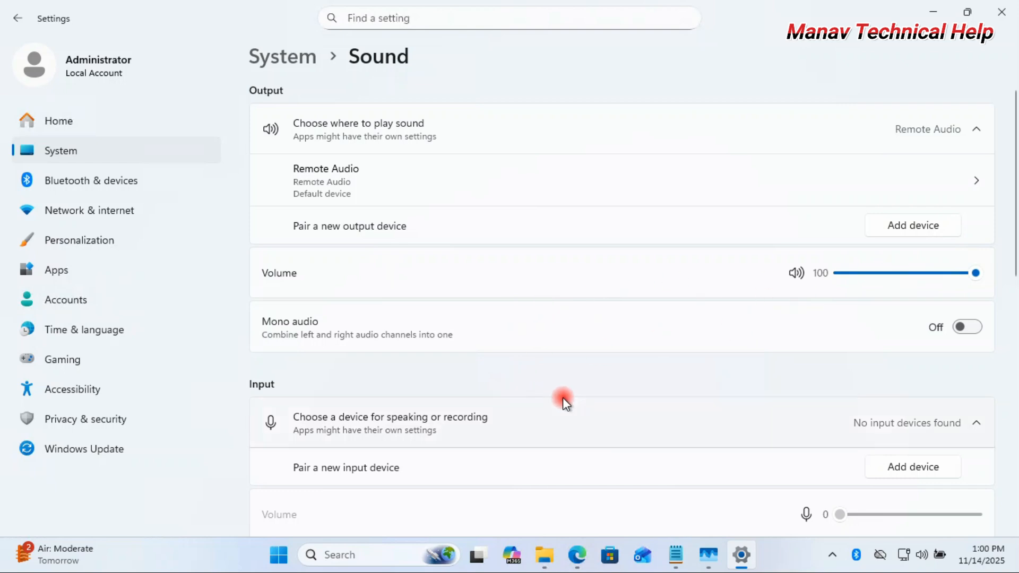
scroll(562, 397, "down", 1)
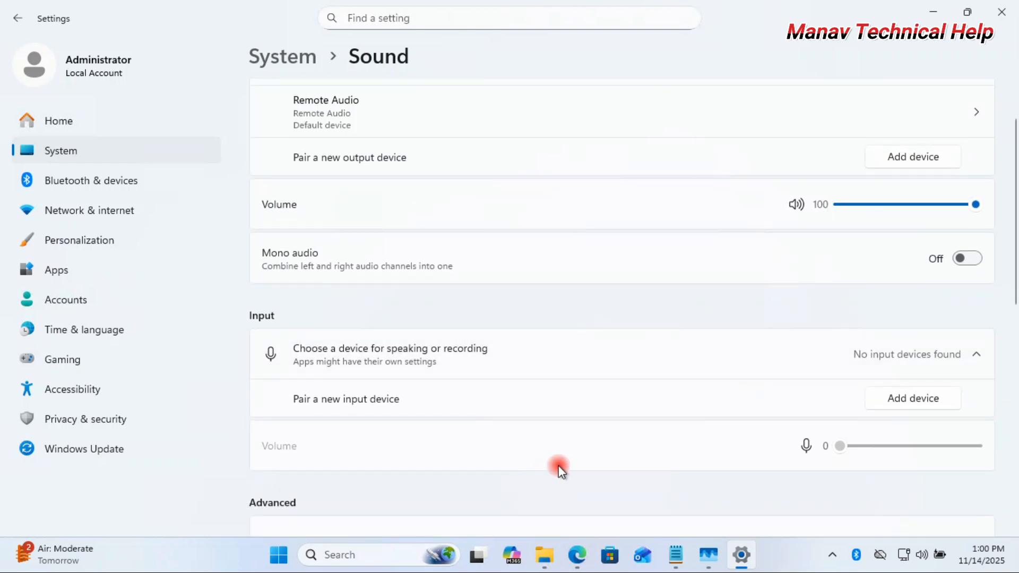
scroll(926, 252, "down", 1)
scroll(944, 239, "down", 4)
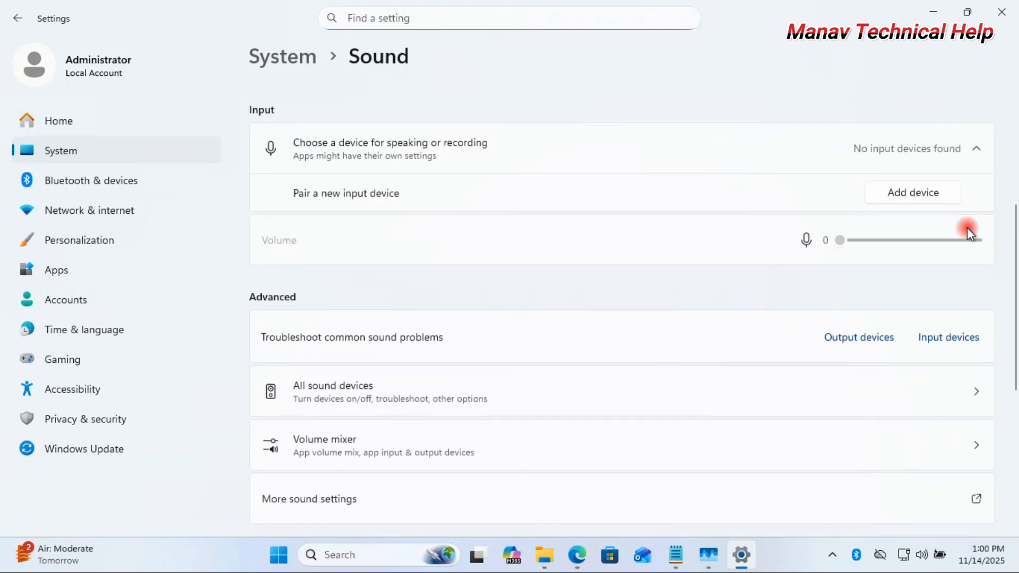
left_click(1001, 12)
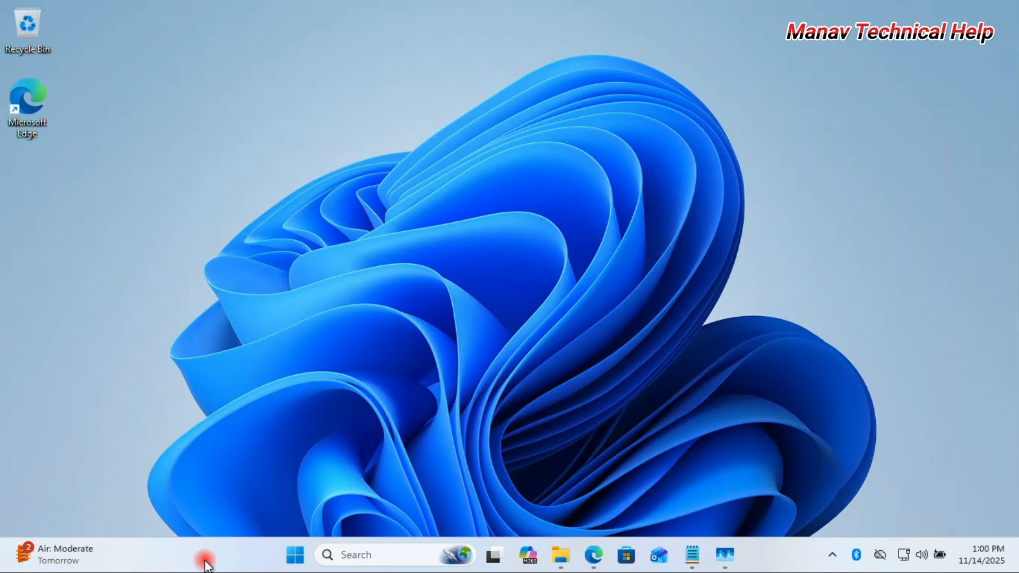
- Run services.msc as a new task with administrative privileges from Task Manager
right_click(252, 562)
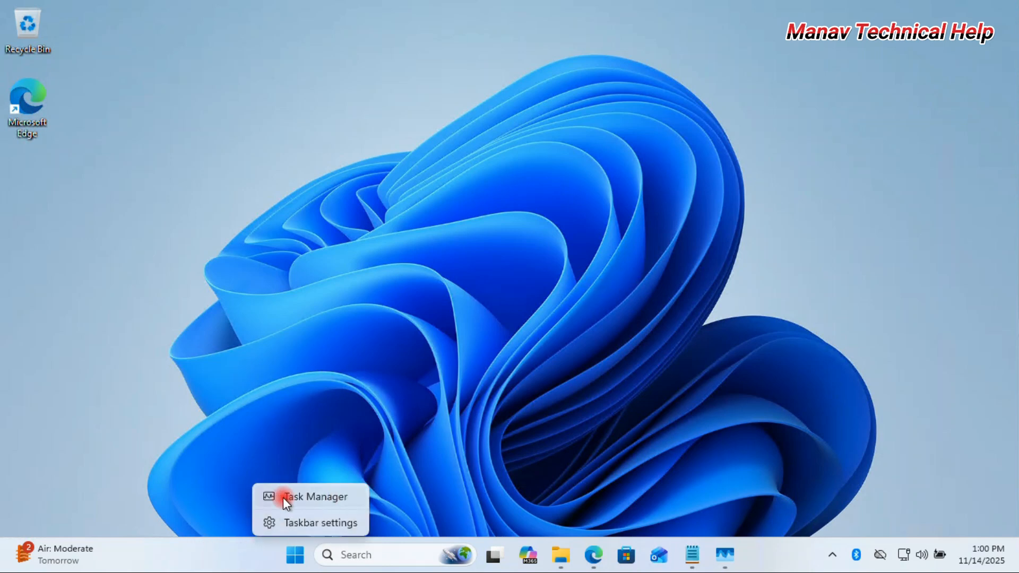
left_click(362, 498)
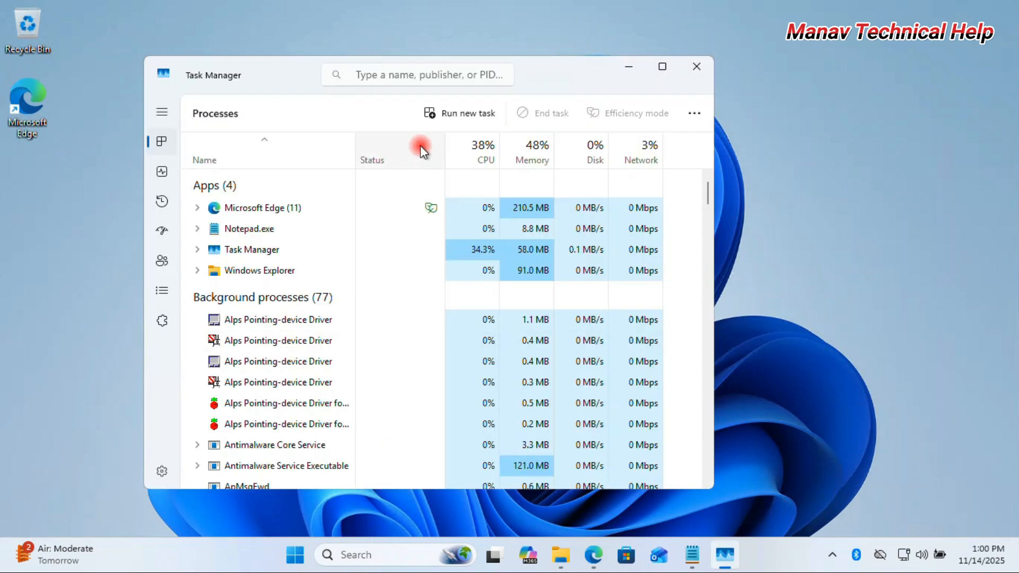
left_click(480, 114)
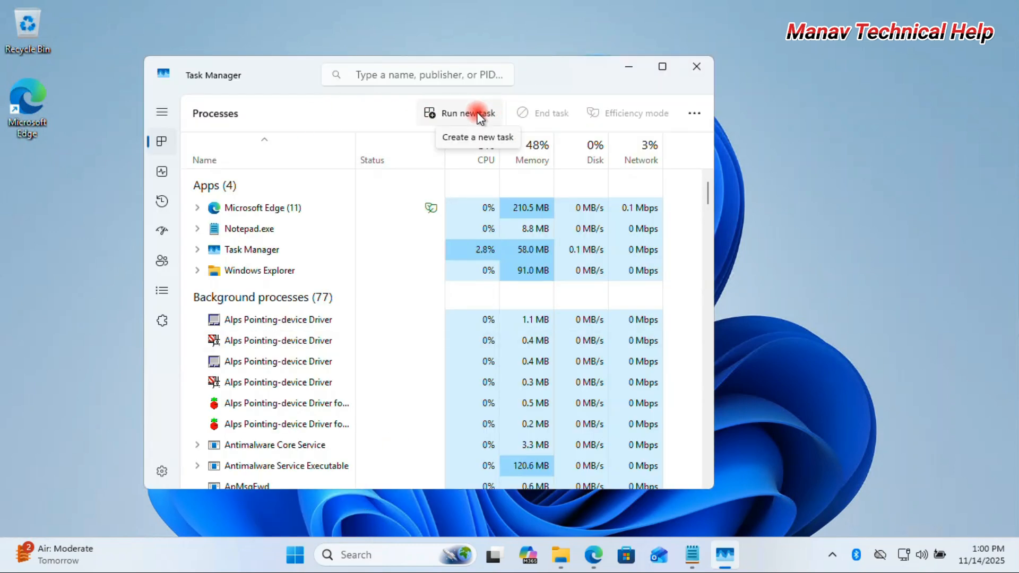
type("s")
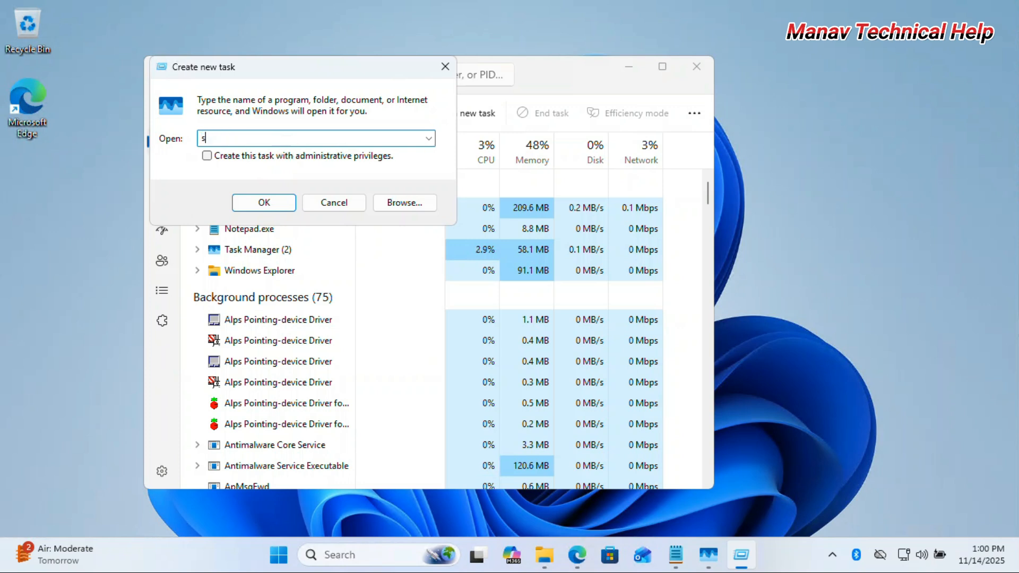
type("ervice")
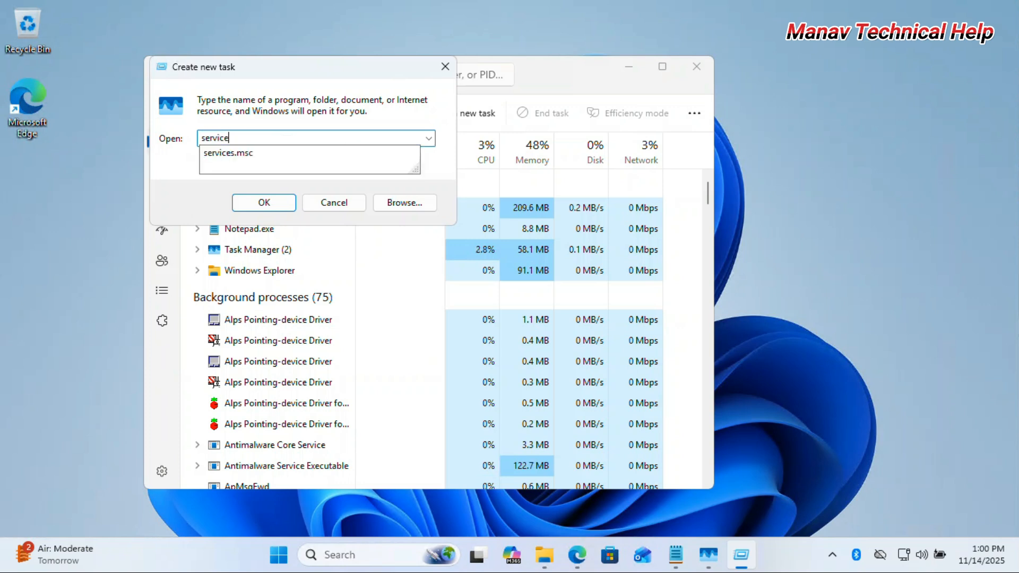
type("s.msc")
left_click(286, 152)
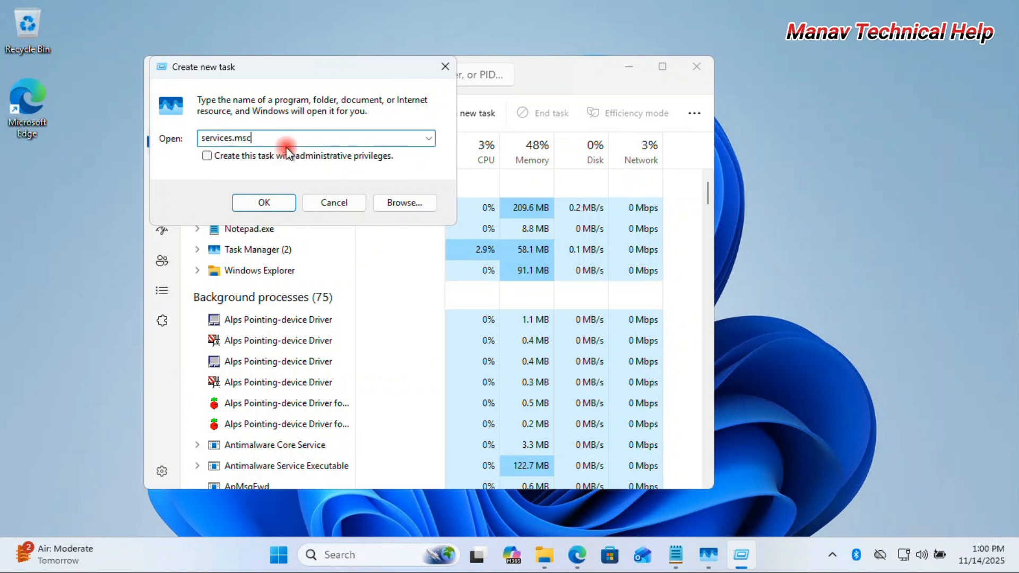
left_click(215, 159)
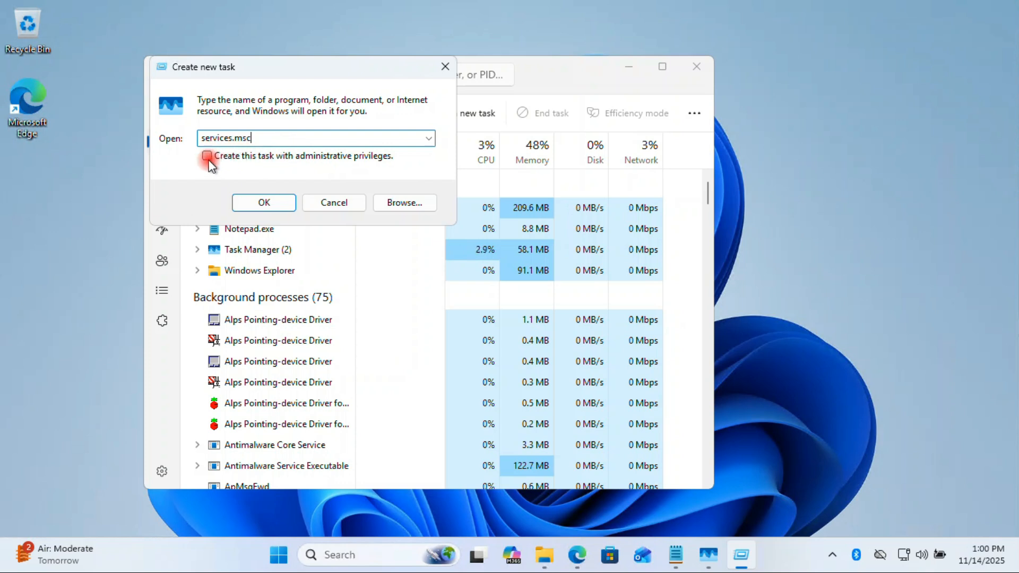
left_click_drag(273, 73, 370, 80)
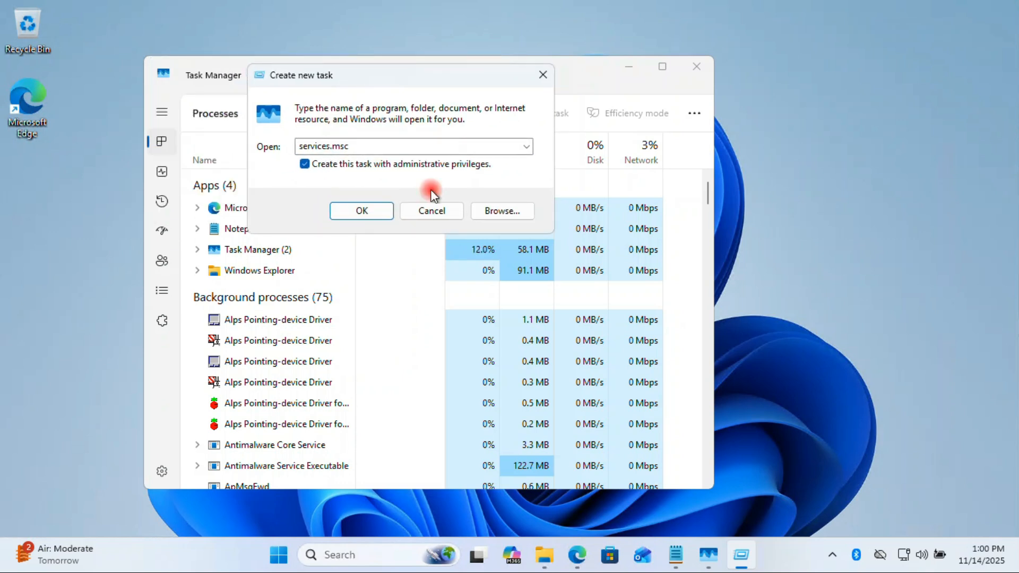
left_click(351, 209)
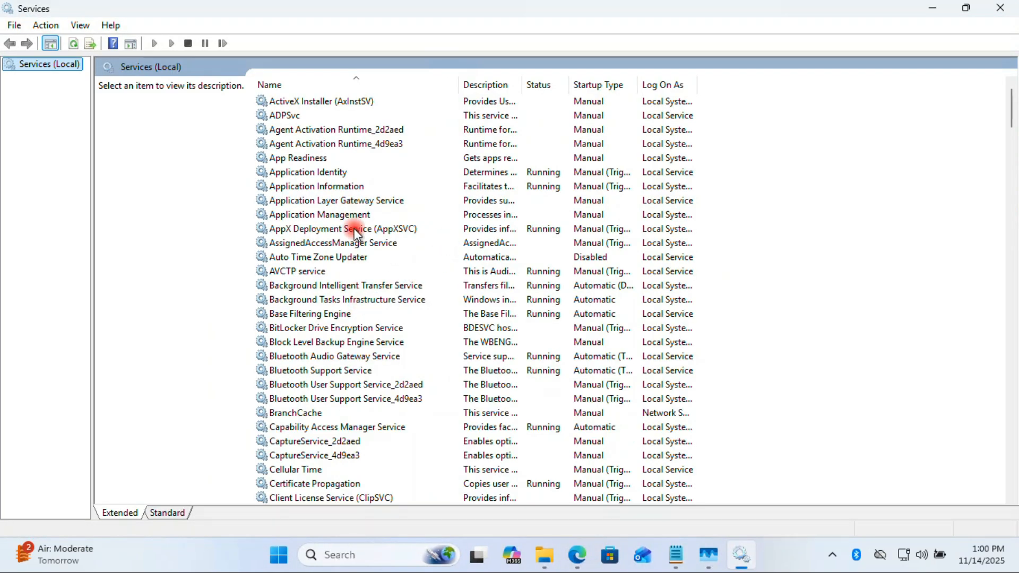
- Find the Windows Audio and Windows Audio Endpoint Builder services in the list and check their status
left_click(327, 253)
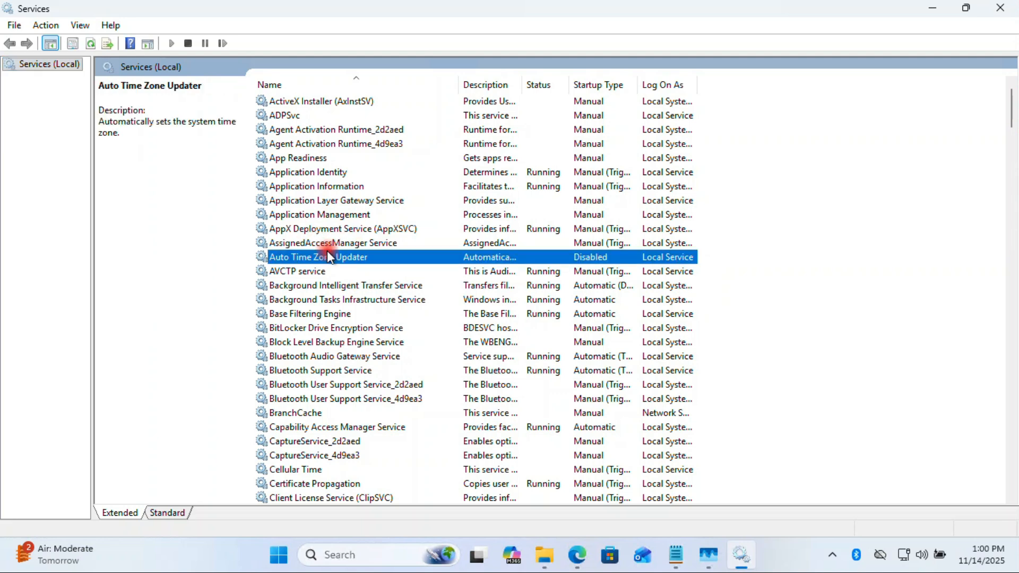
key("w")
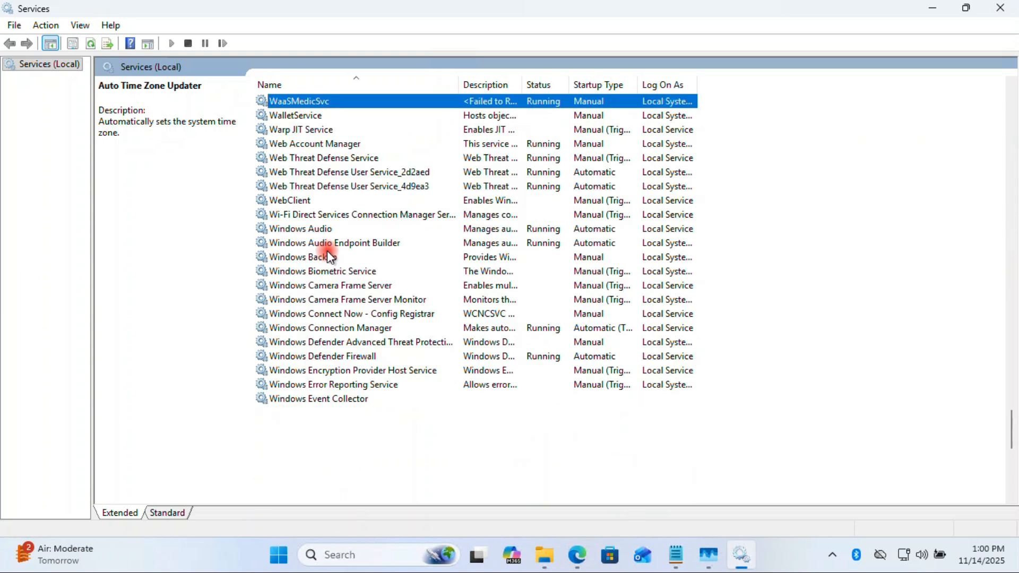
left_click(318, 231)
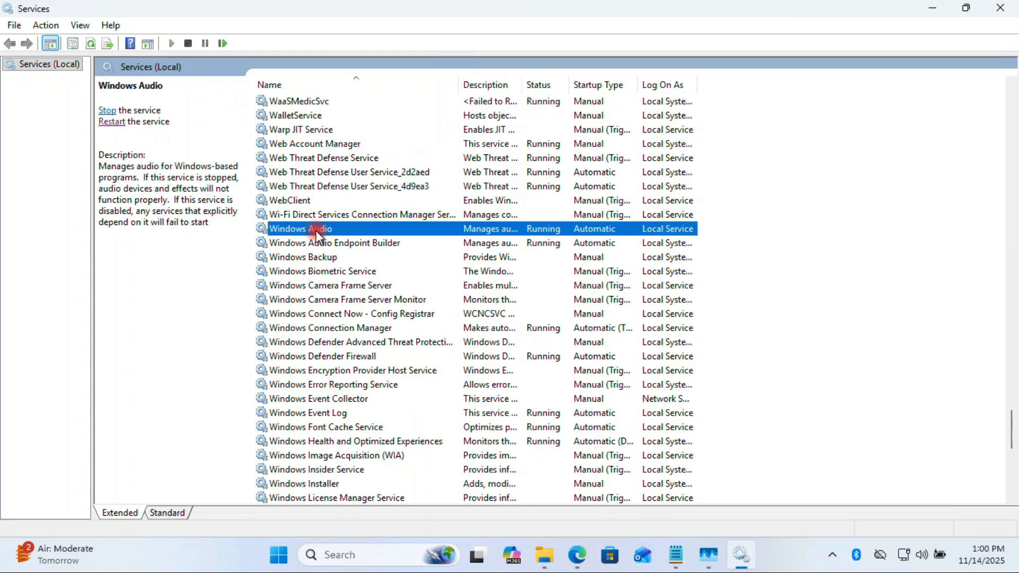
left_click(316, 243)
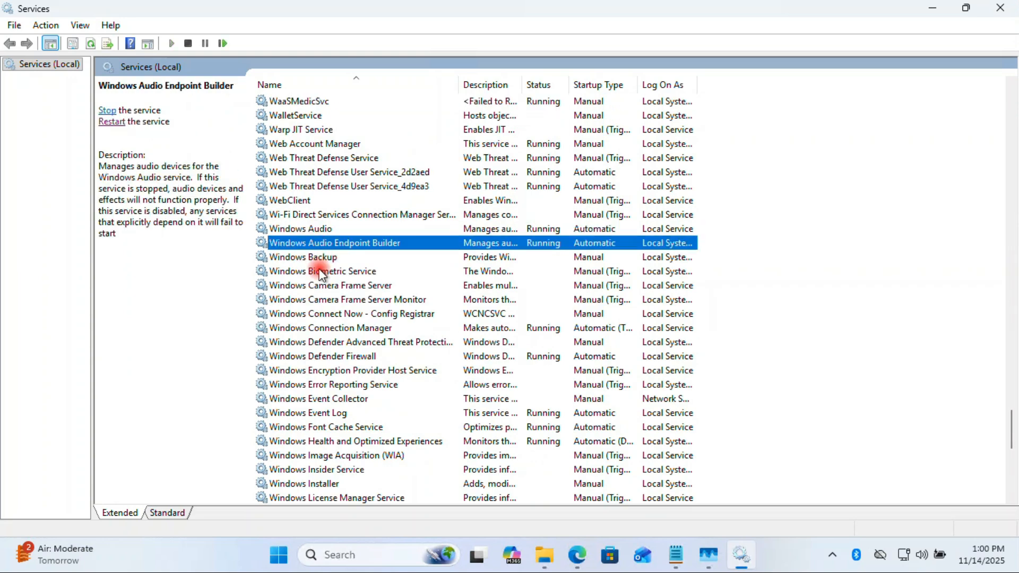
left_click(323, 230)
left_click(320, 242)
left_click(317, 229)
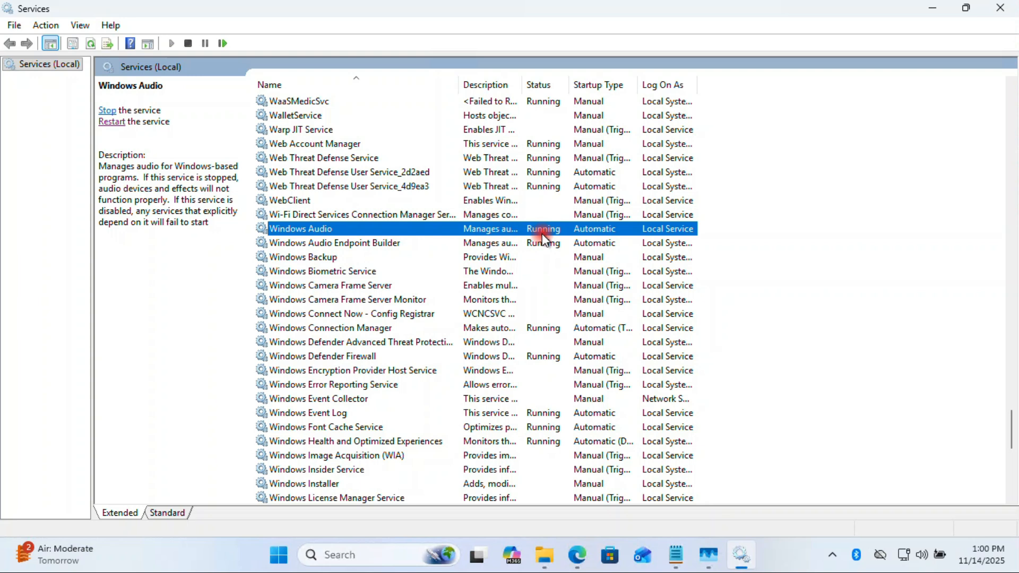
- Open the properties of the Windows Audio service and set its startup type to Automatic
right_click(320, 232)
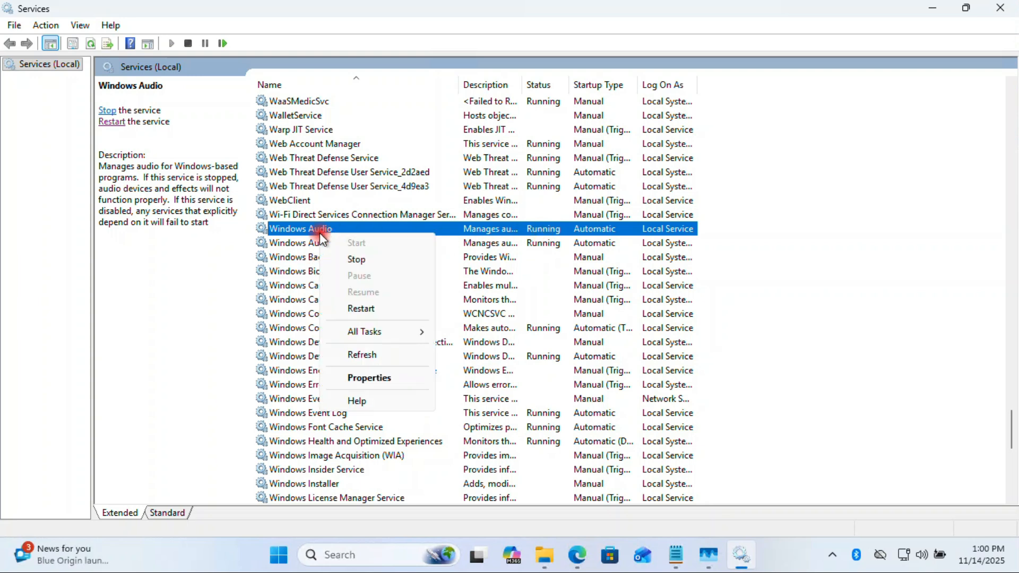
left_click(412, 375)
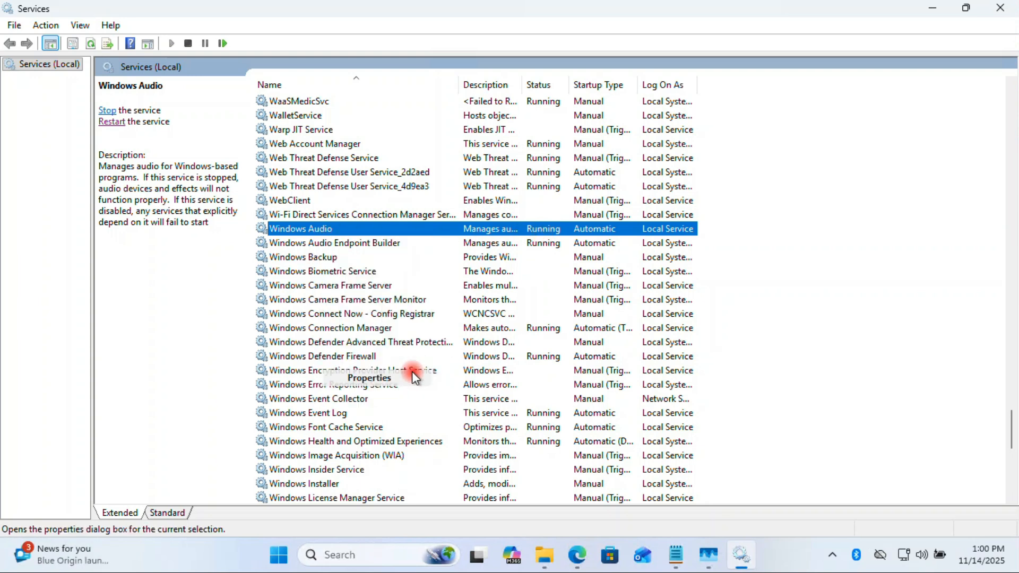
left_click(466, 259)
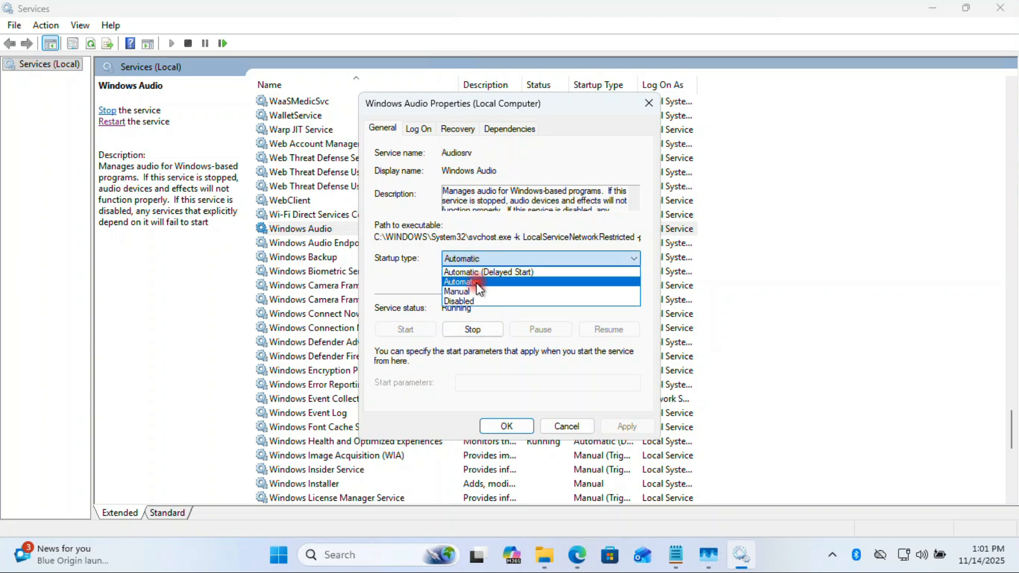
left_click(479, 290)
left_click(485, 260)
left_click(454, 282)
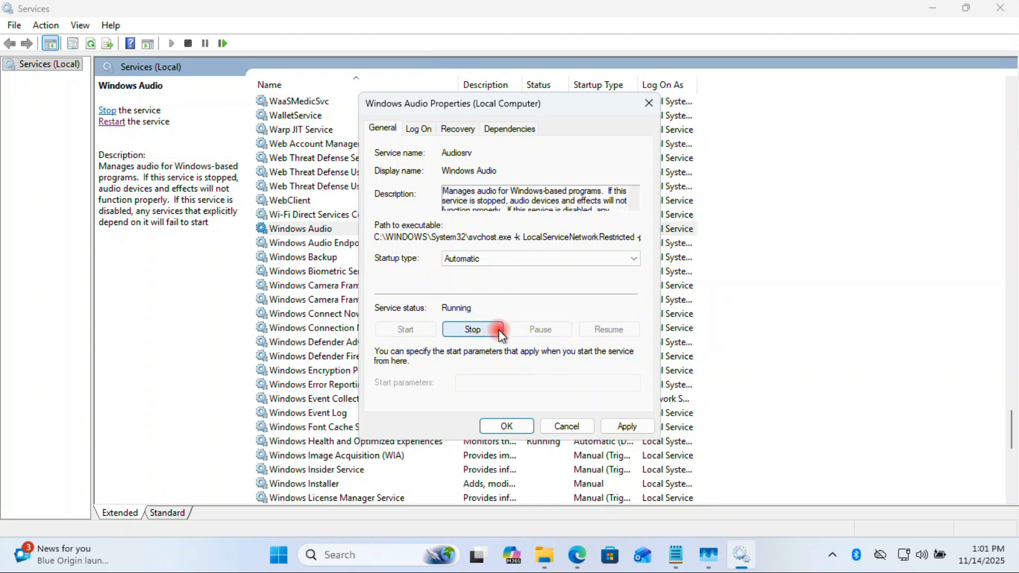
- Stop the Windows Audio service, start it again, and apply and close its properties
left_click(472, 330)
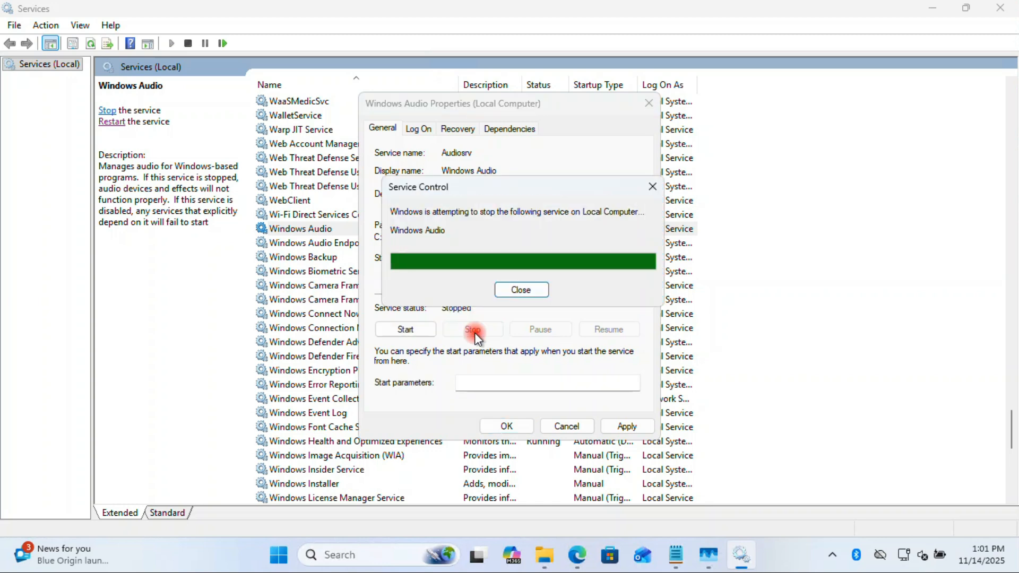
left_click(414, 336)
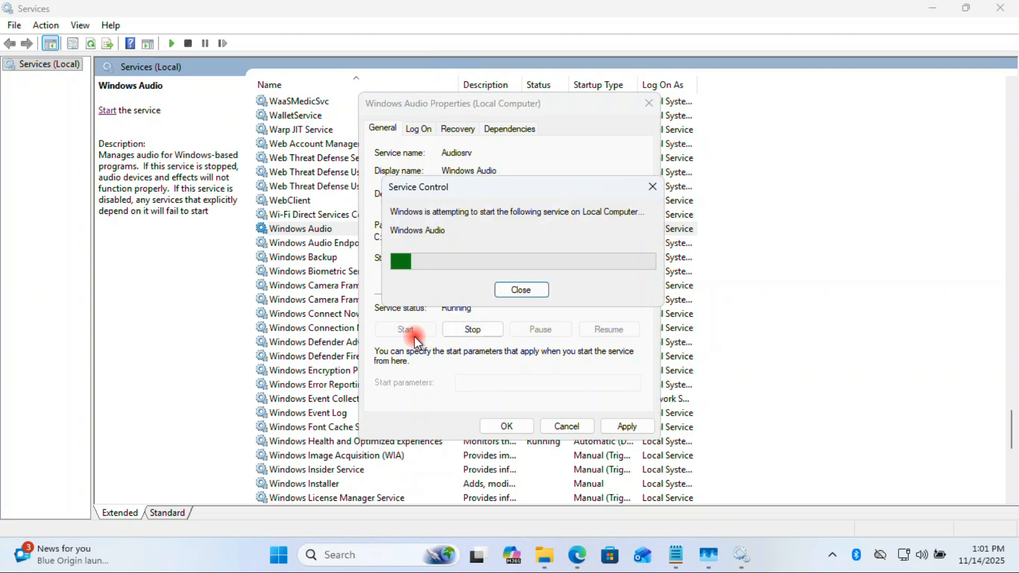
left_click(629, 426)
left_click(505, 427)
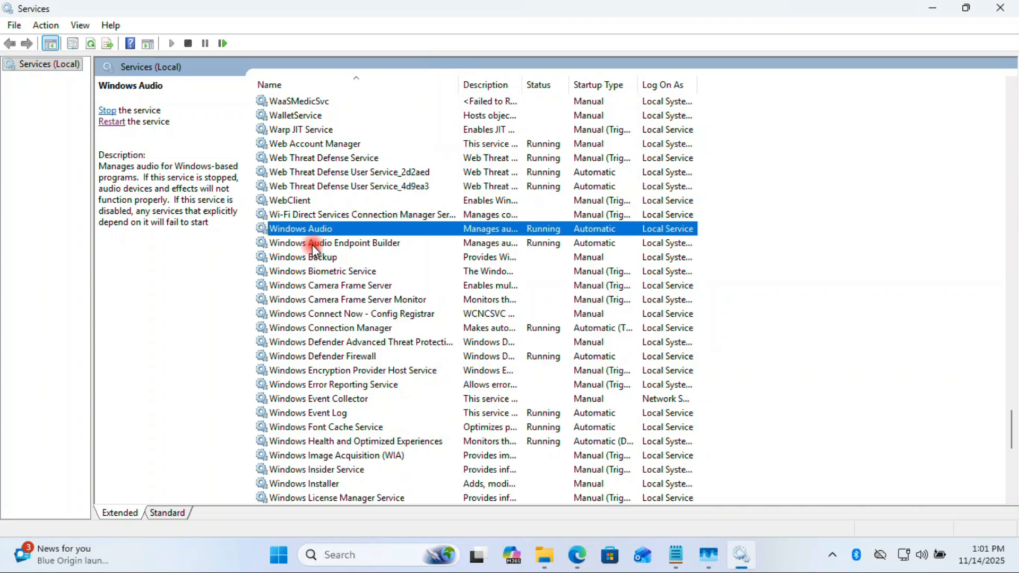
- Open the properties of the Windows Audio Endpoint Builder service and set its startup type to Automatic
left_click(368, 243)
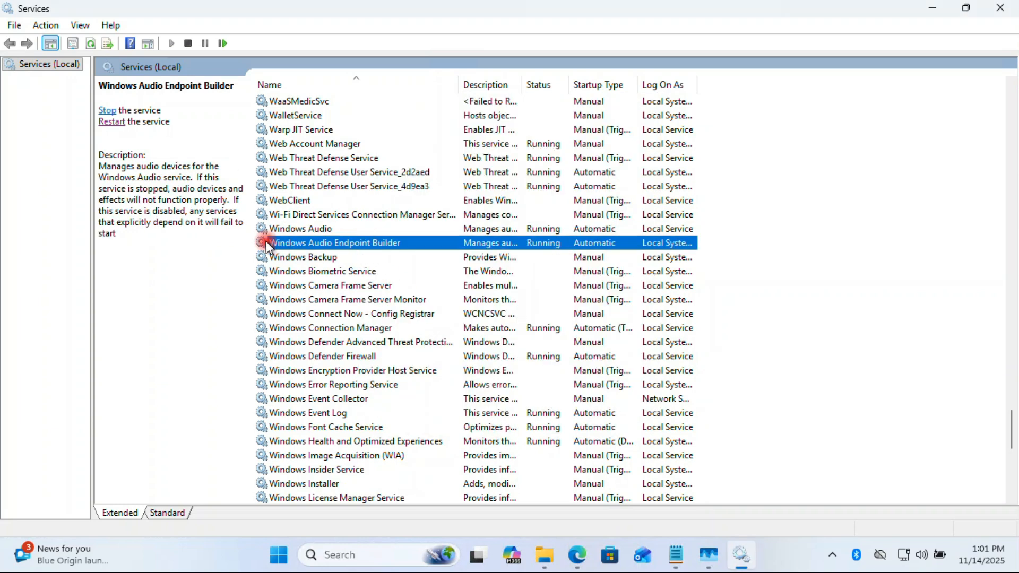
right_click(317, 245)
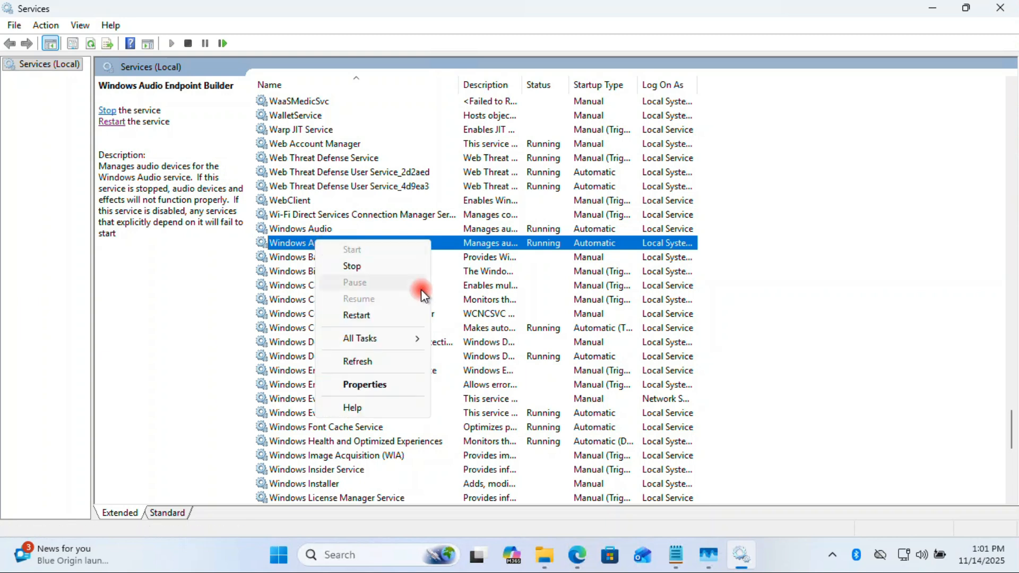
left_click(363, 385)
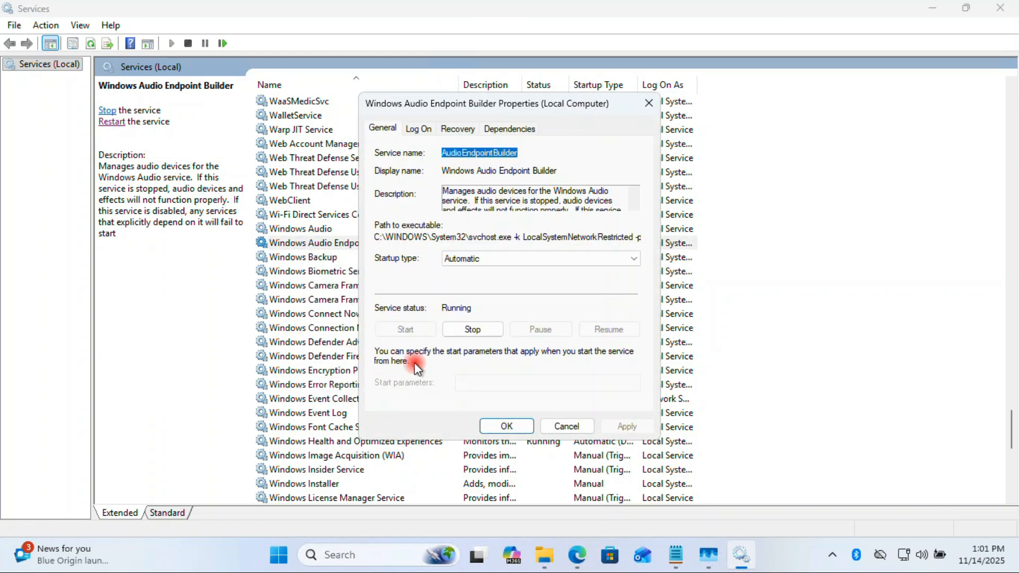
left_click(499, 258)
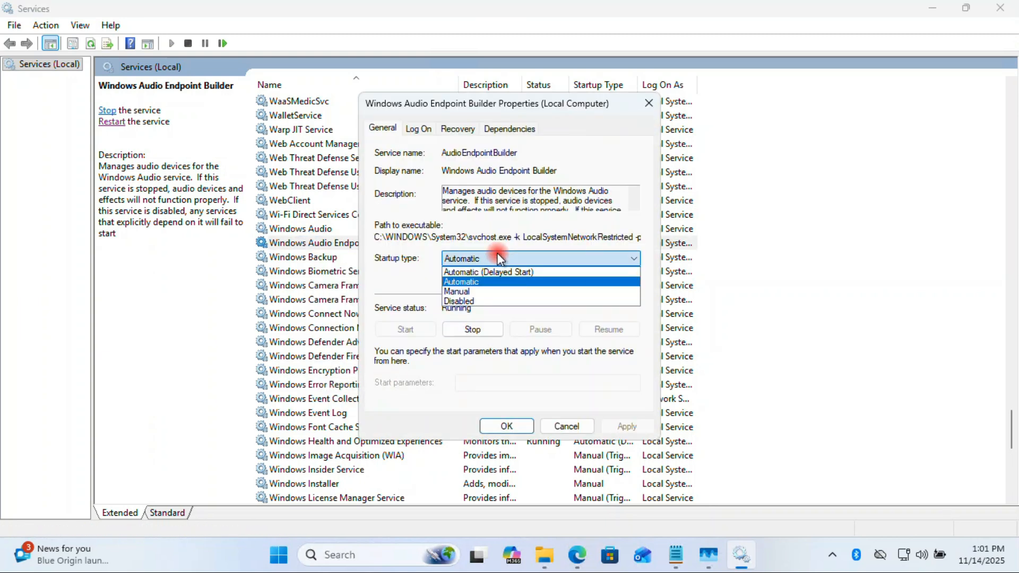
left_click(470, 282)
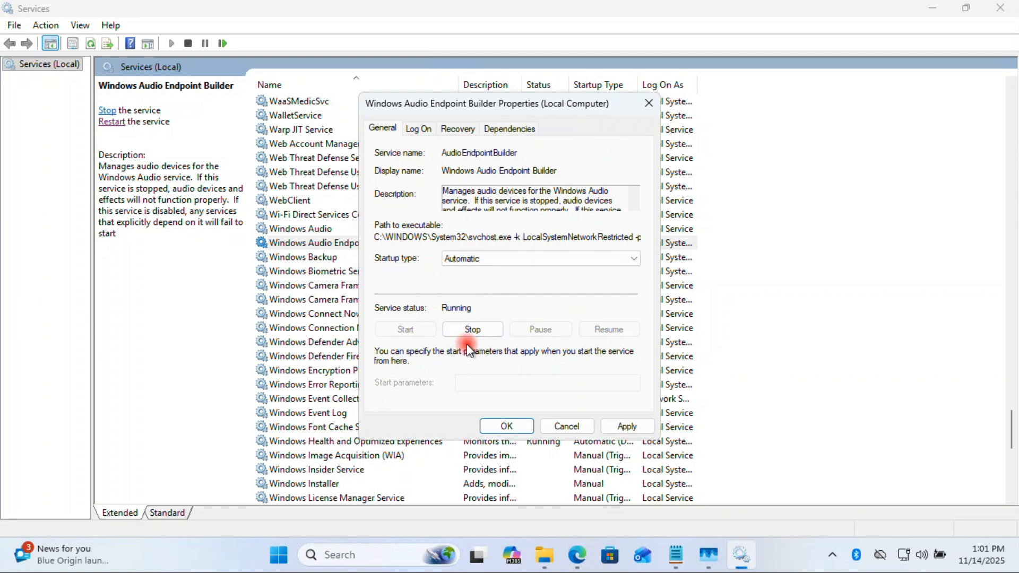
- Stop the Windows Audio Endpoint Builder service together with its dependent service, start it again, and apply and close its properties
left_click(476, 330)
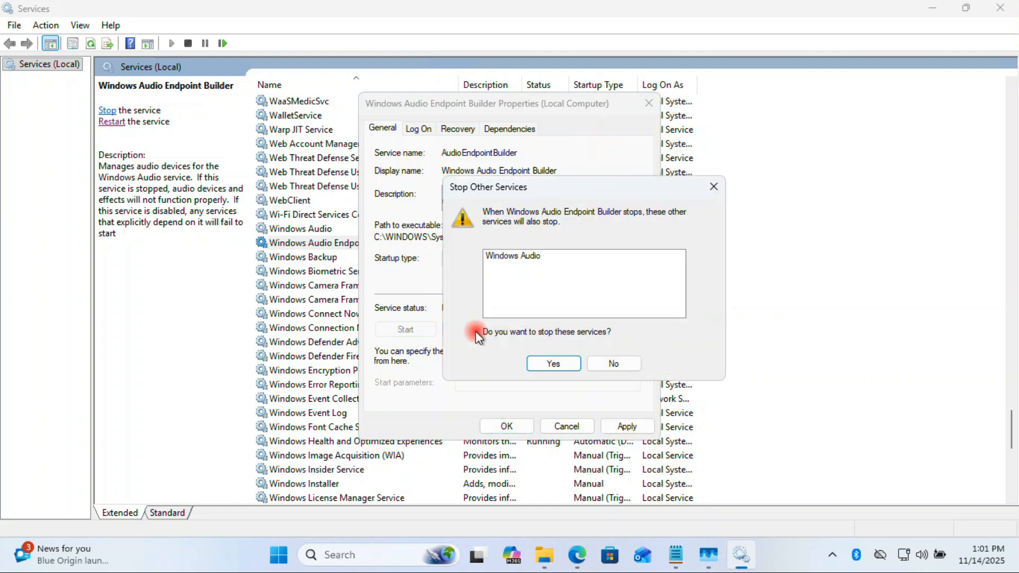
left_click(553, 364)
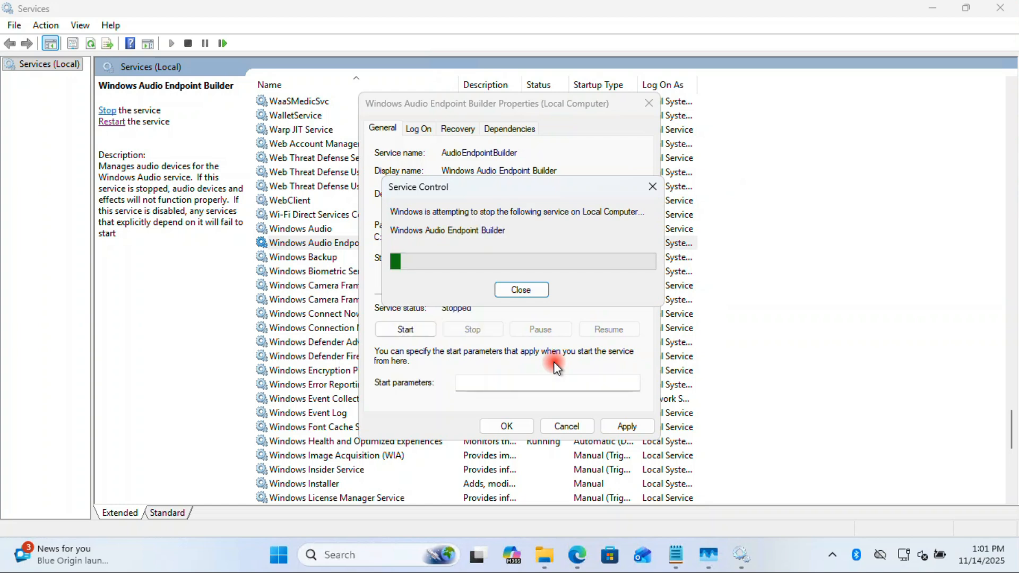
left_click(399, 332)
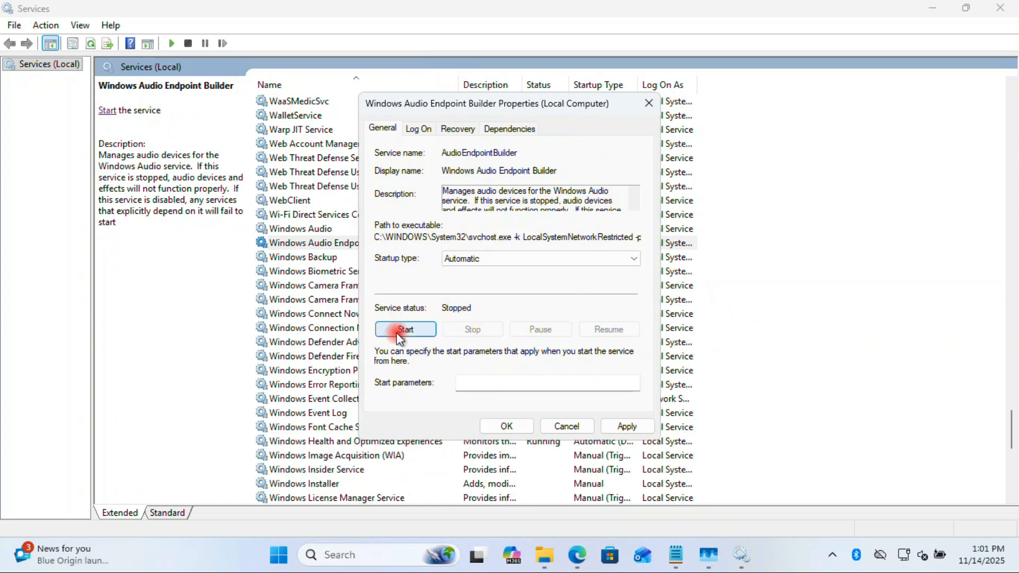
left_click(431, 333)
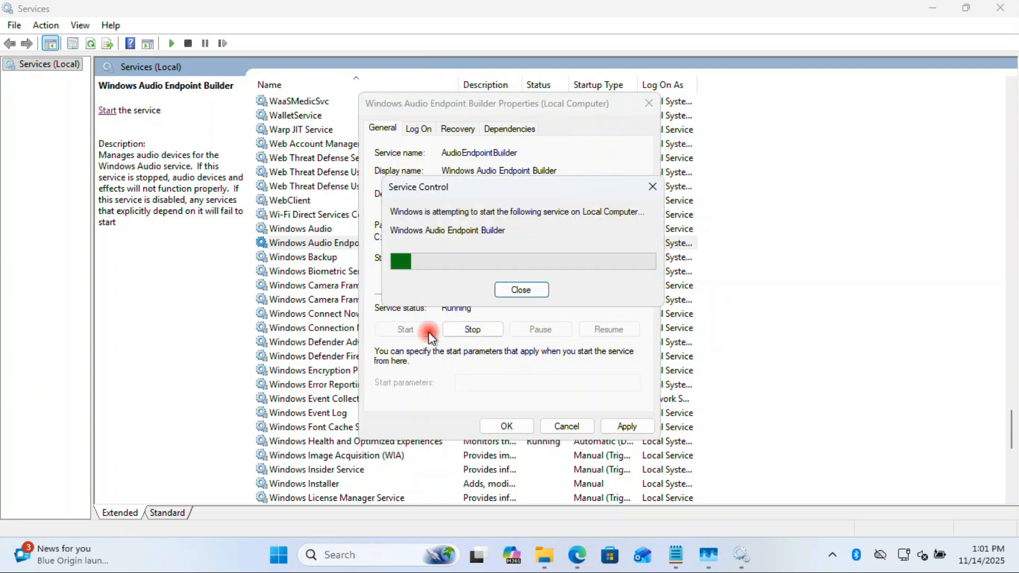
left_click(638, 429)
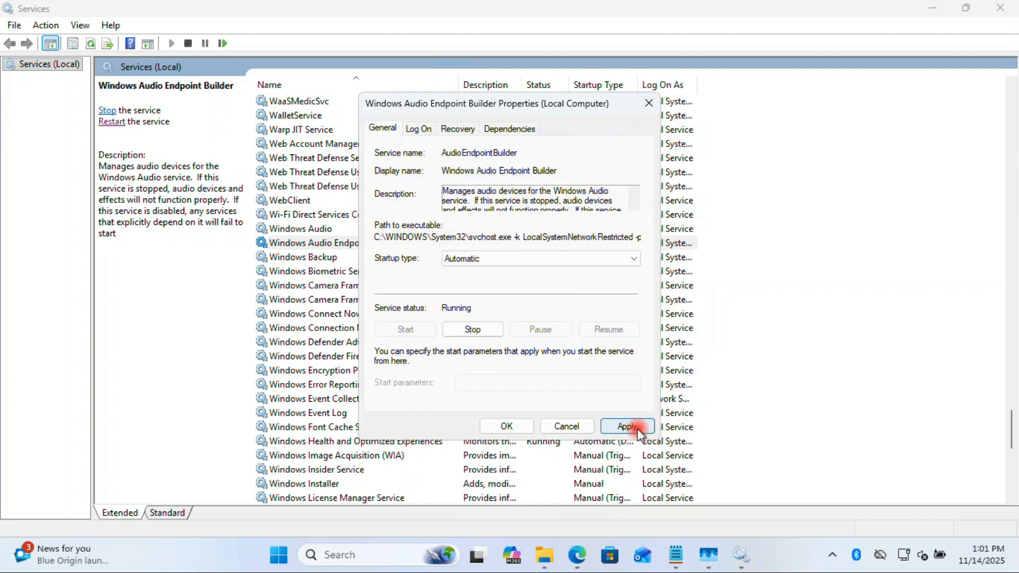
left_click(507, 427)
left_click(326, 232)
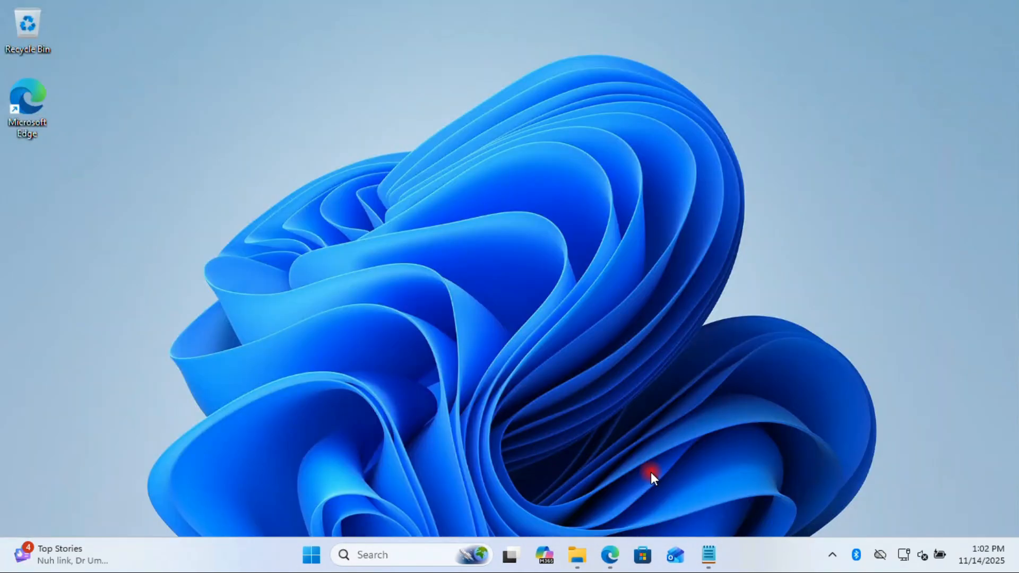
- Open Device Manager and expand the Audio inputs and outputs and the Sound, video and game controllers categories
right_click(307, 557)
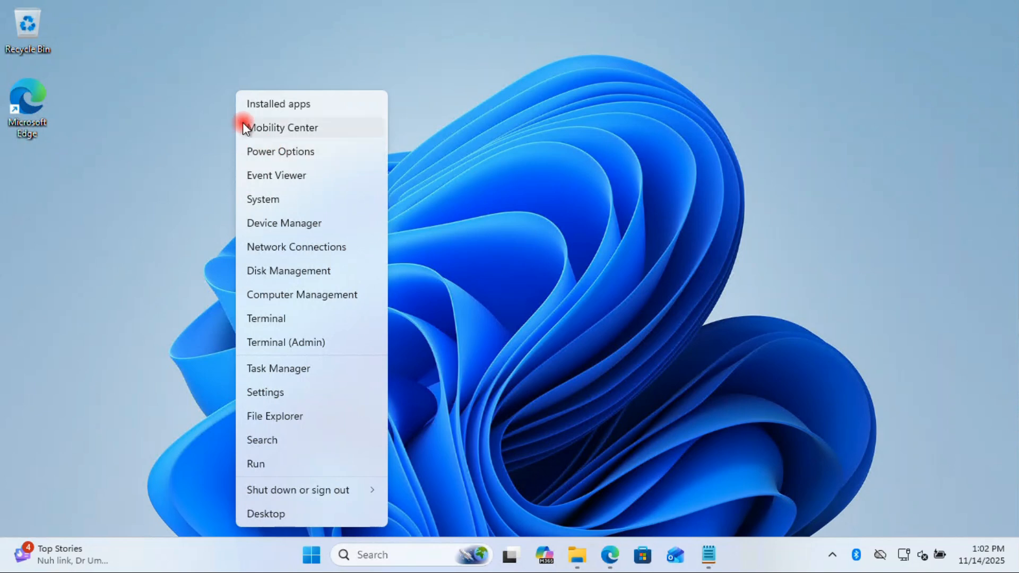
left_click(301, 225)
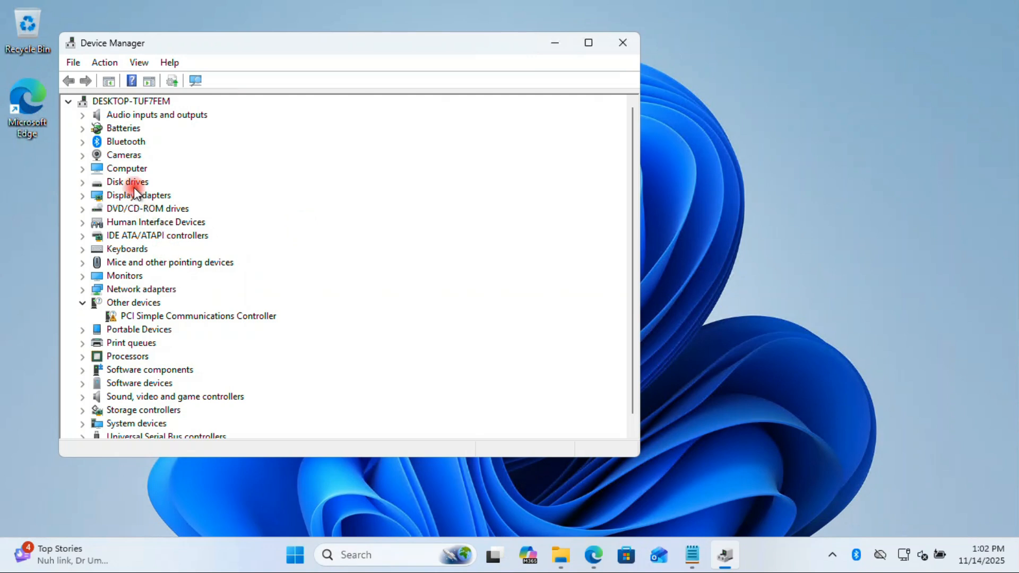
double_click(125, 117)
scroll(160, 271, "down", 1)
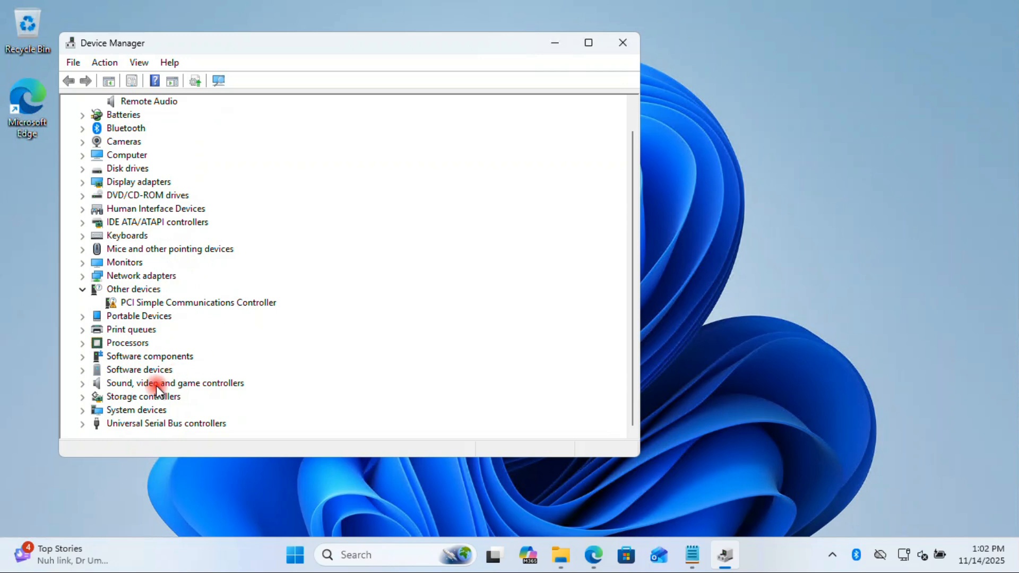
left_click(124, 383)
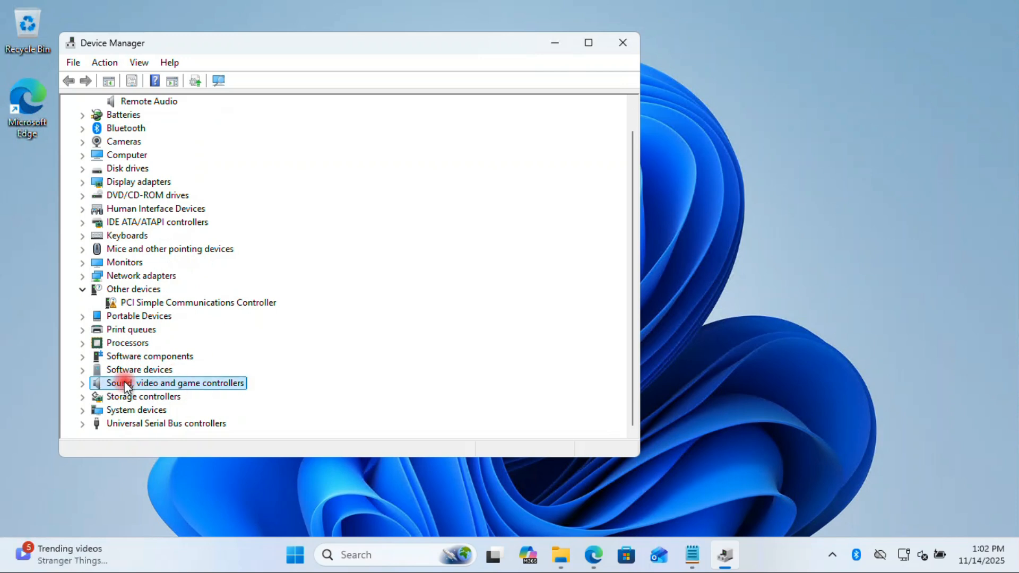
left_click(82, 385)
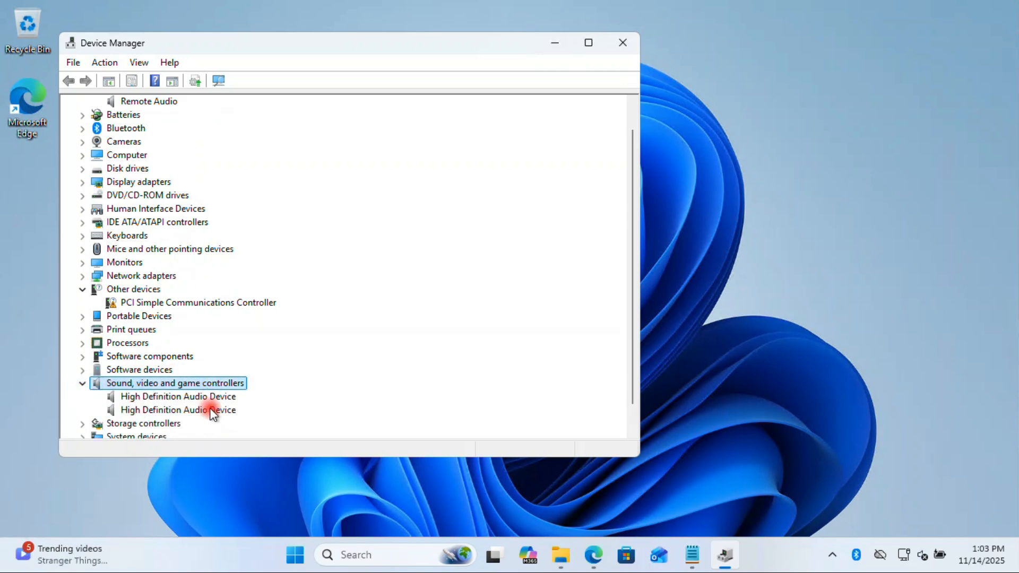
- Run an automatic driver search for the first High Definition Audio Device and close the update wizard
scroll(207, 409, "down", 1)
right_click(186, 371)
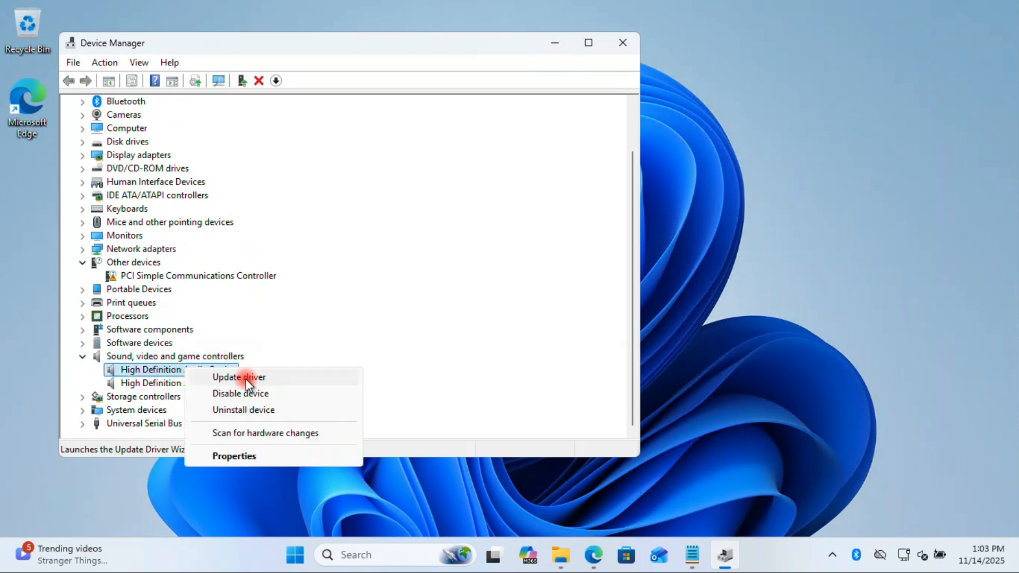
left_click(243, 376)
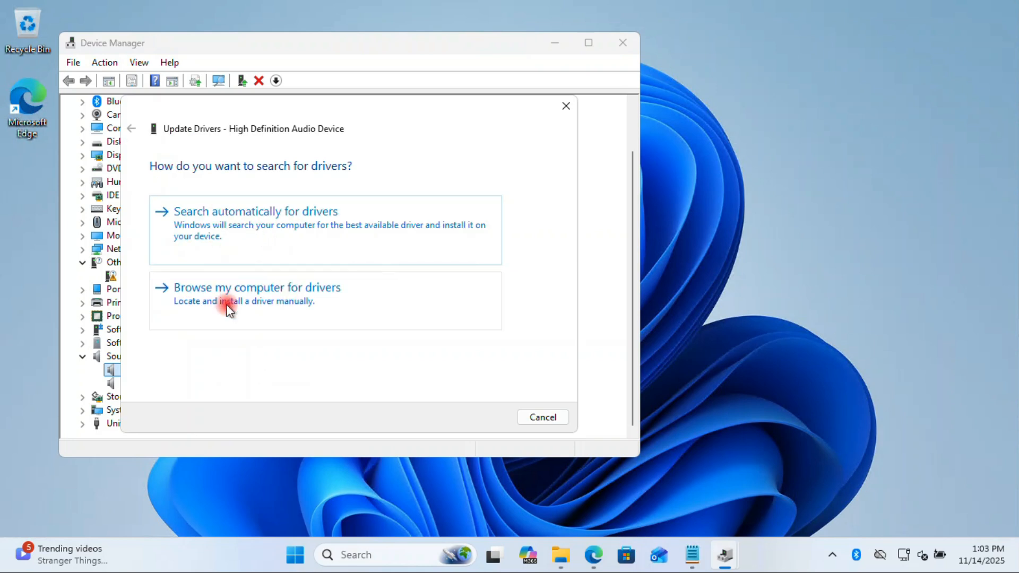
left_click(251, 222)
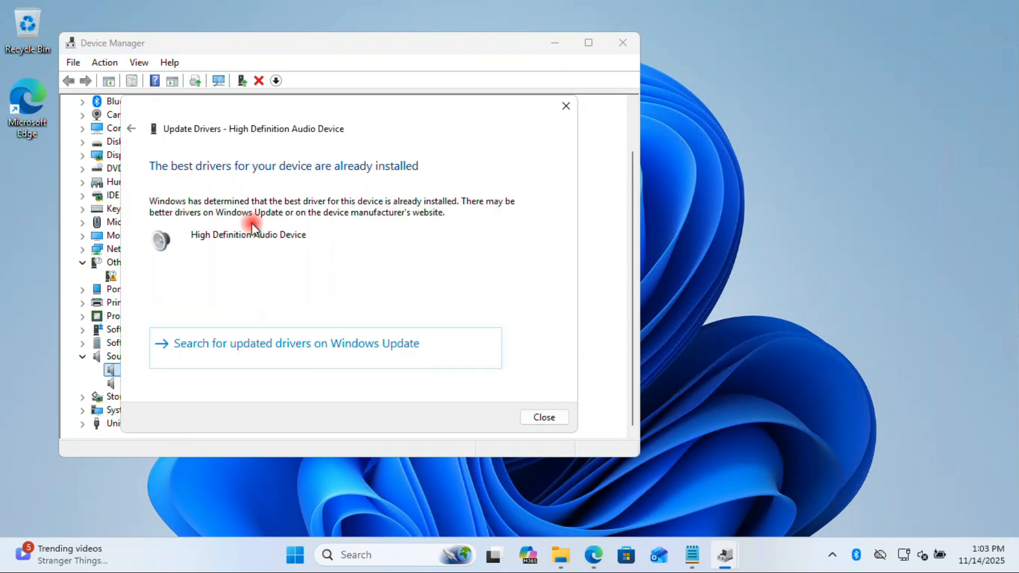
left_click(546, 419)
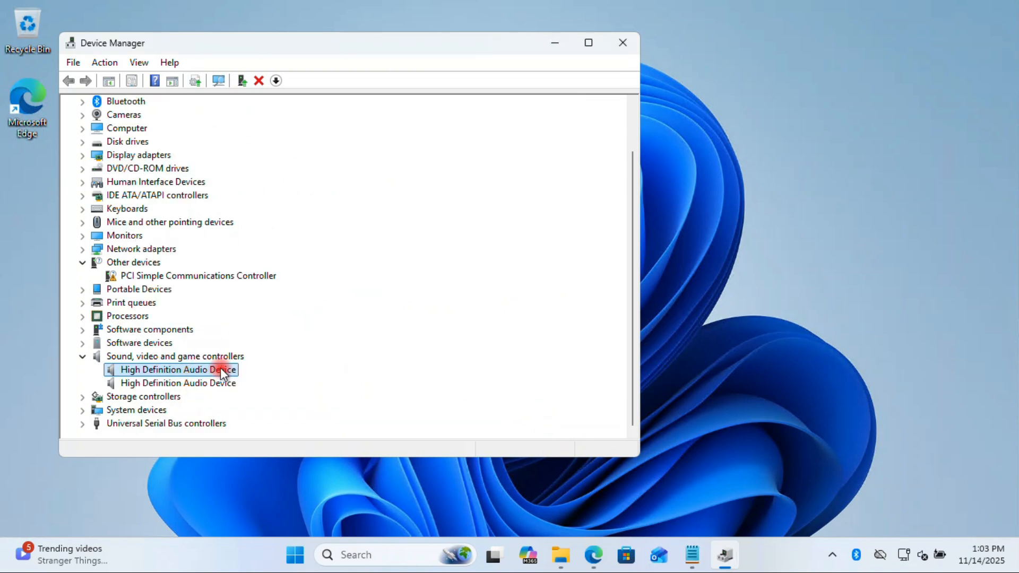
- Install the High Definition Audio Device driver manually from the list of available drivers on the computer, accepting the compatibility warning
right_click(207, 373)
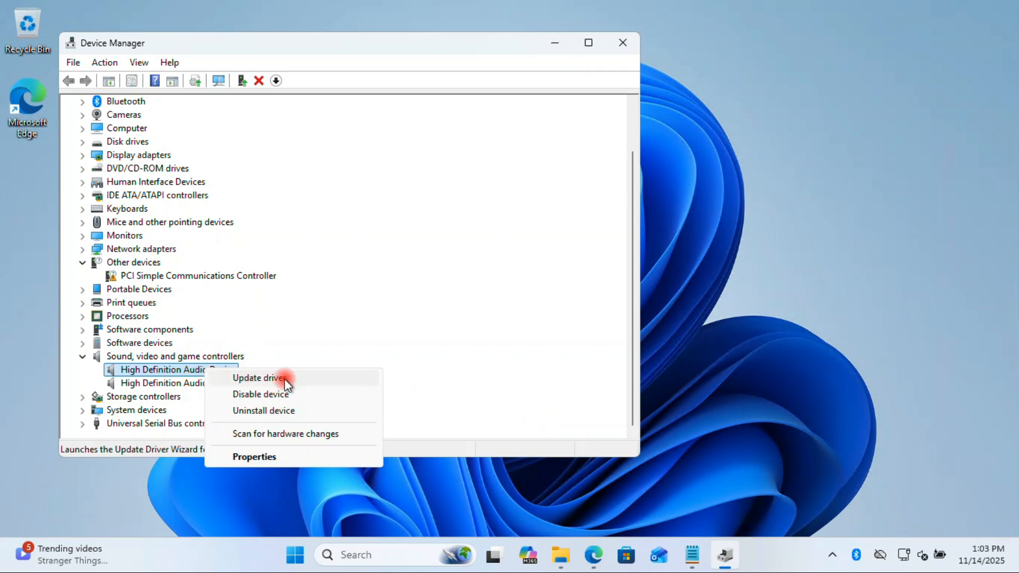
left_click(236, 380)
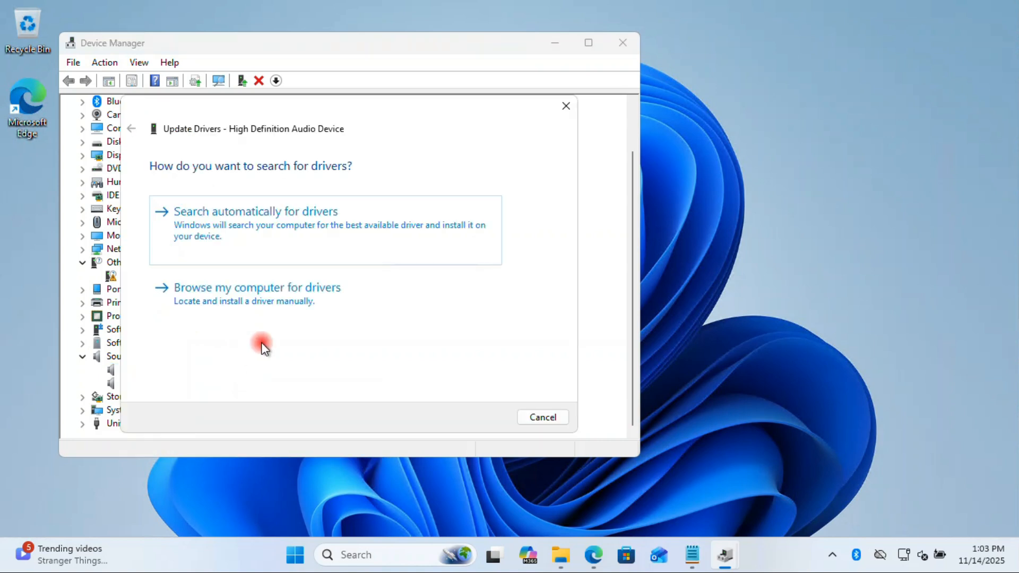
left_click(271, 295)
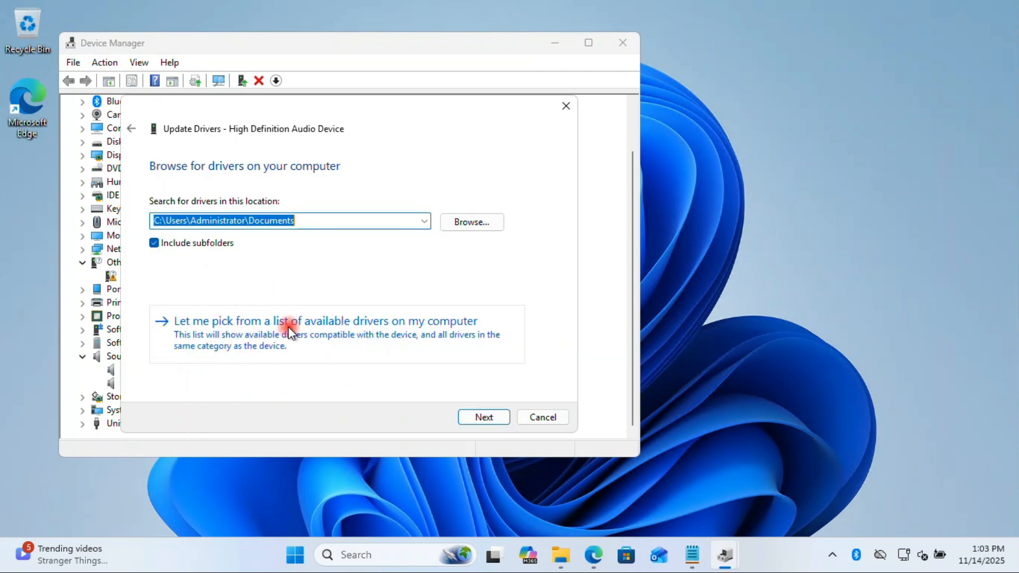
left_click(288, 325)
left_click(280, 290)
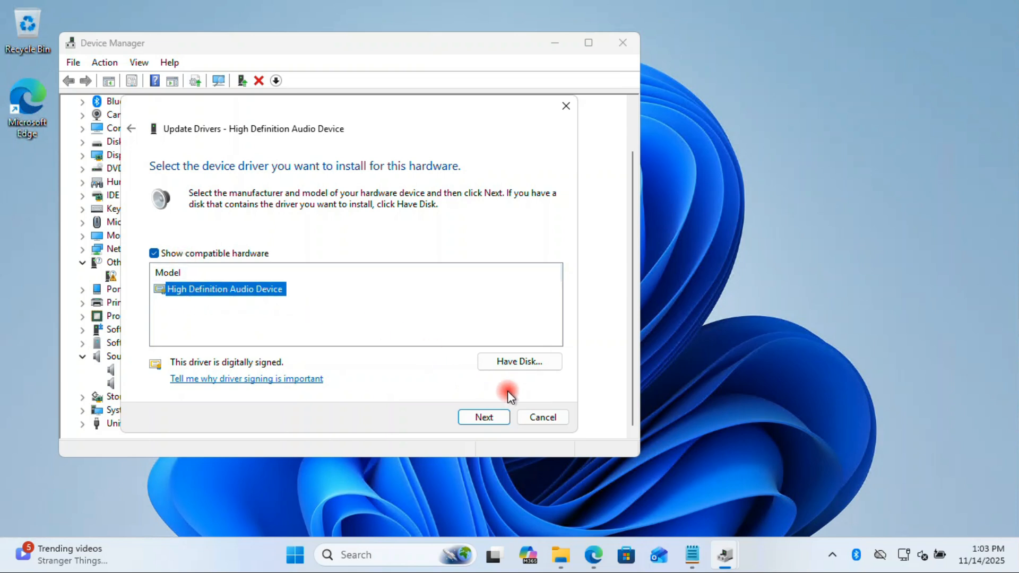
left_click(483, 417)
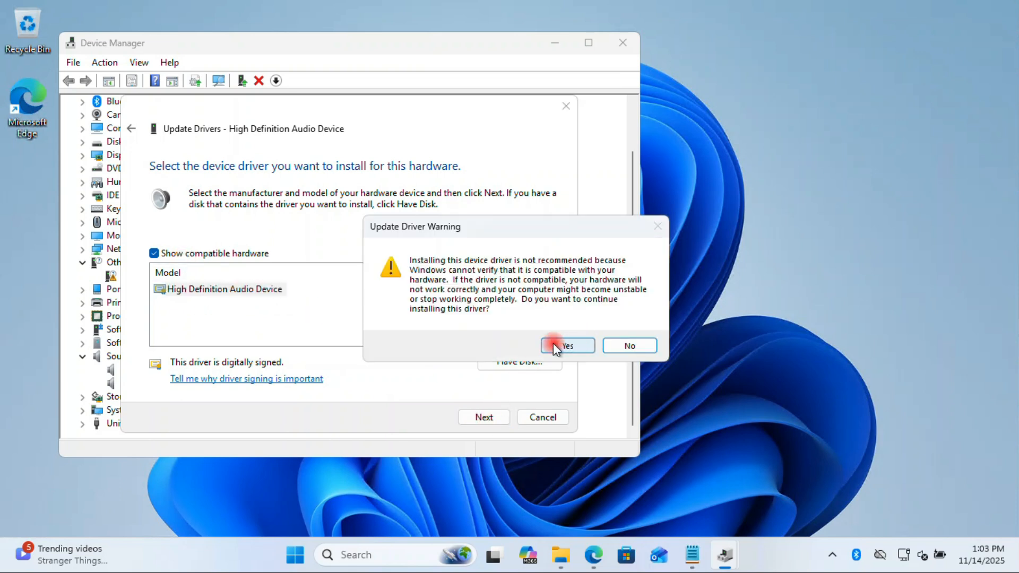
left_click(574, 346)
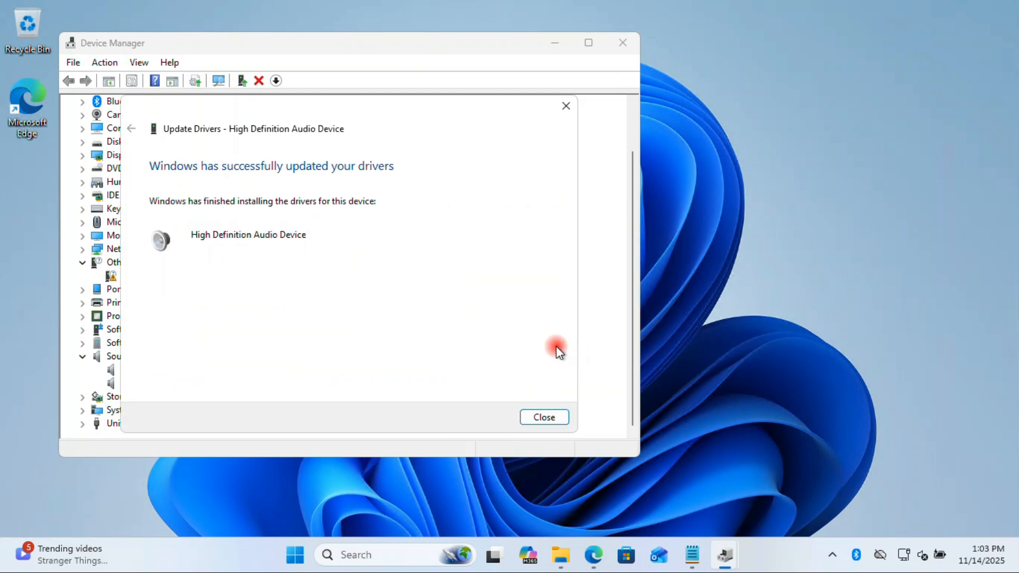
left_click(547, 417)
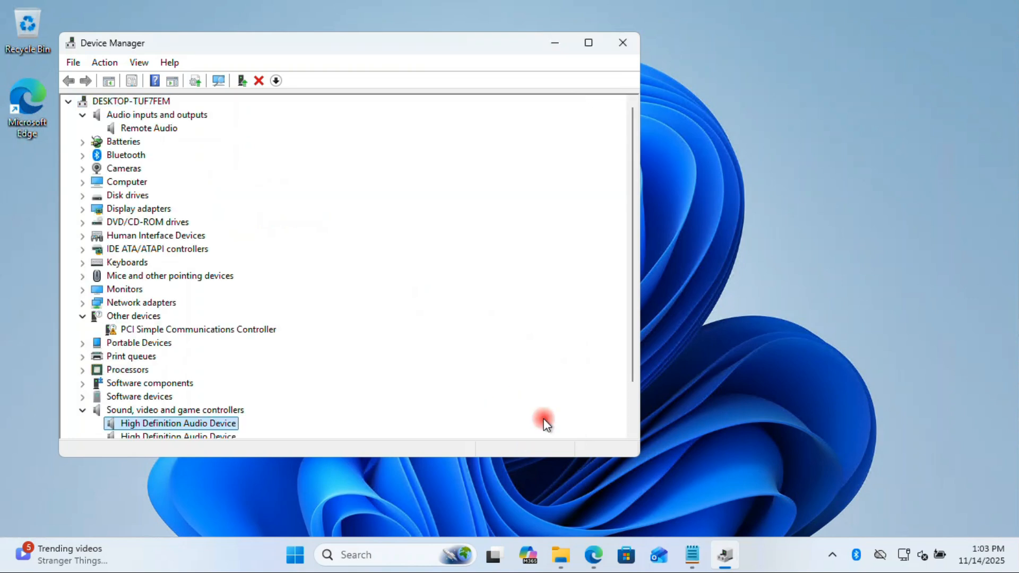
- Uninstall the first High Definition Audio Device under Sound, video and game controllers
scroll(218, 351, "down", 1)
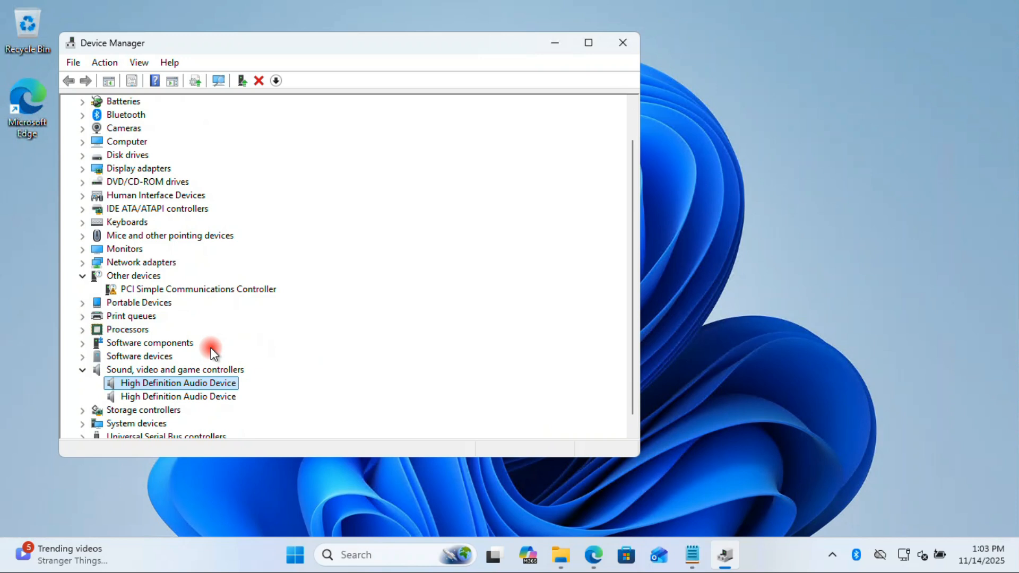
right_click(190, 381)
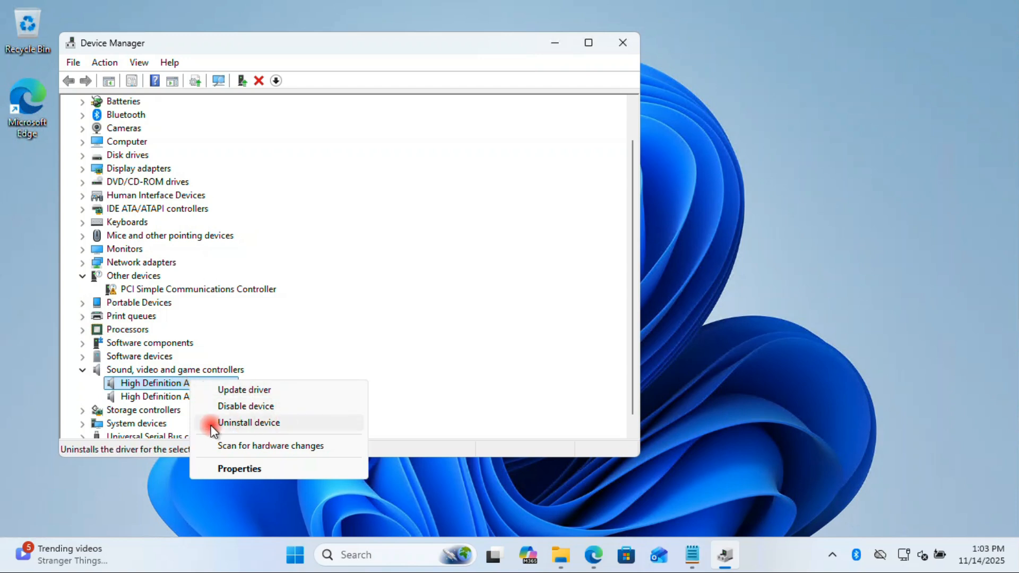
left_click(253, 423)
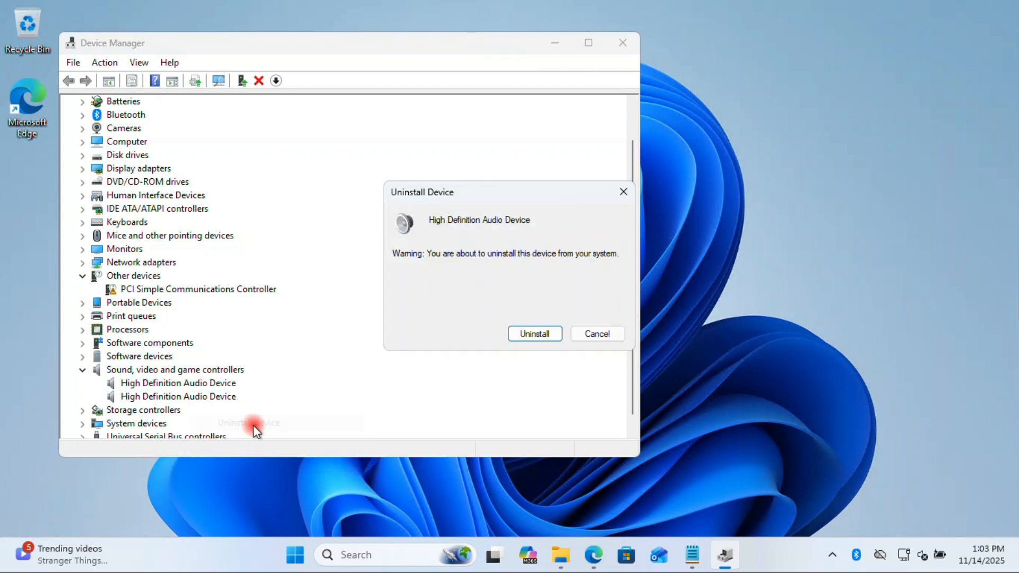
left_click(534, 334)
- Collapse the Audio inputs and outputs category and uninstall the remaining High Definition Audio Device
left_click(83, 115)
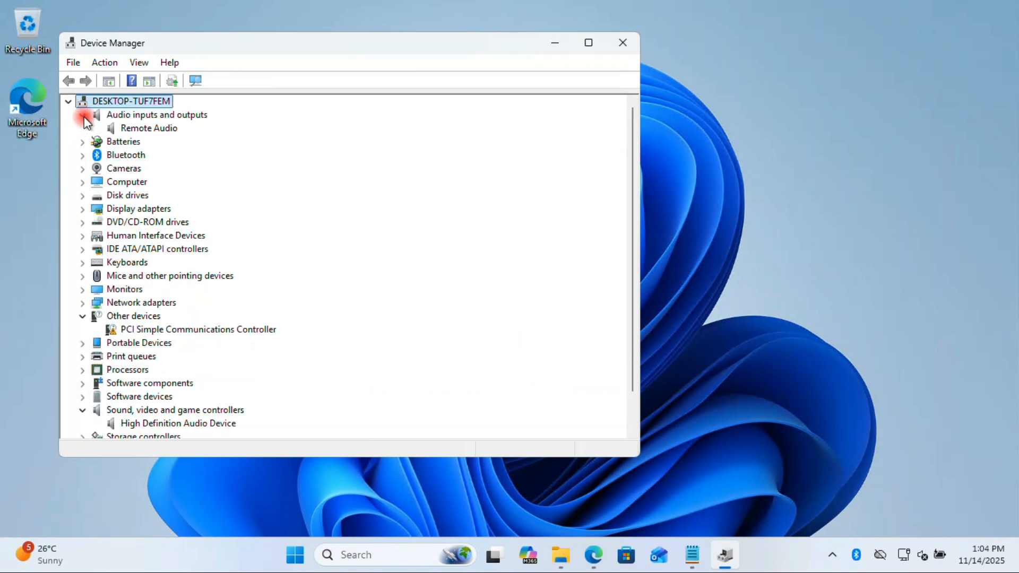
left_click(84, 115)
scroll(179, 401, "down", 1)
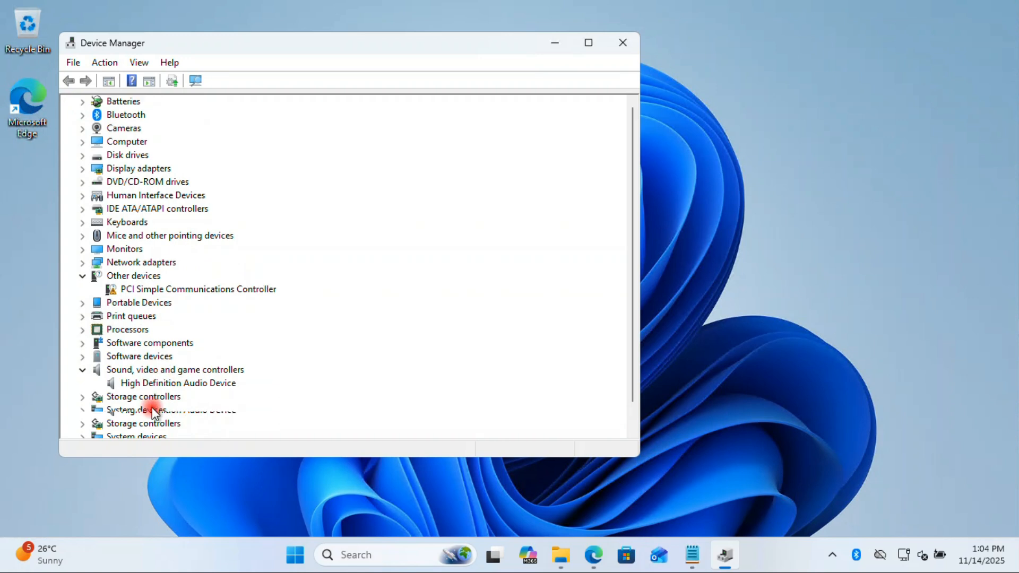
right_click(183, 384)
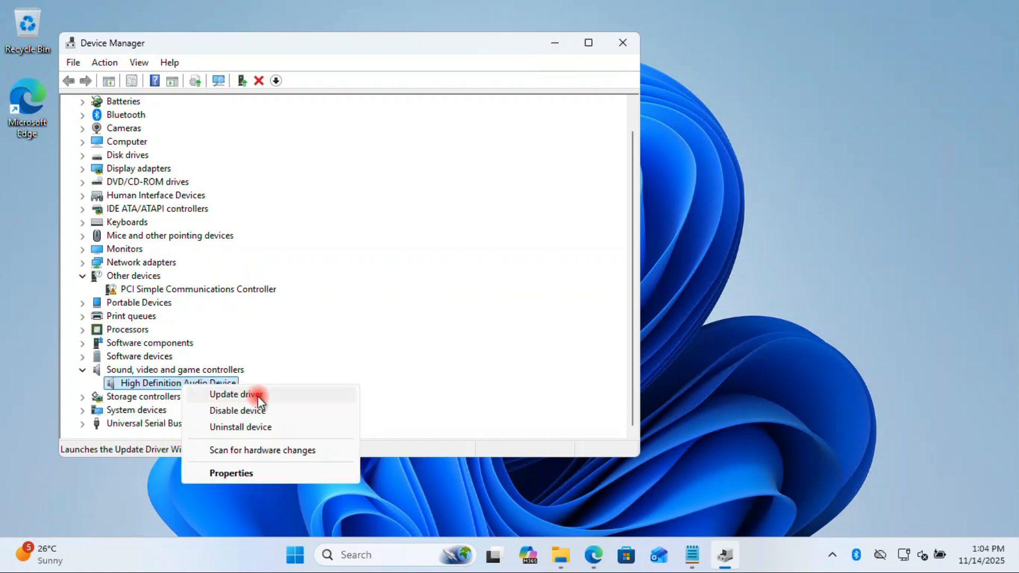
left_click(242, 426)
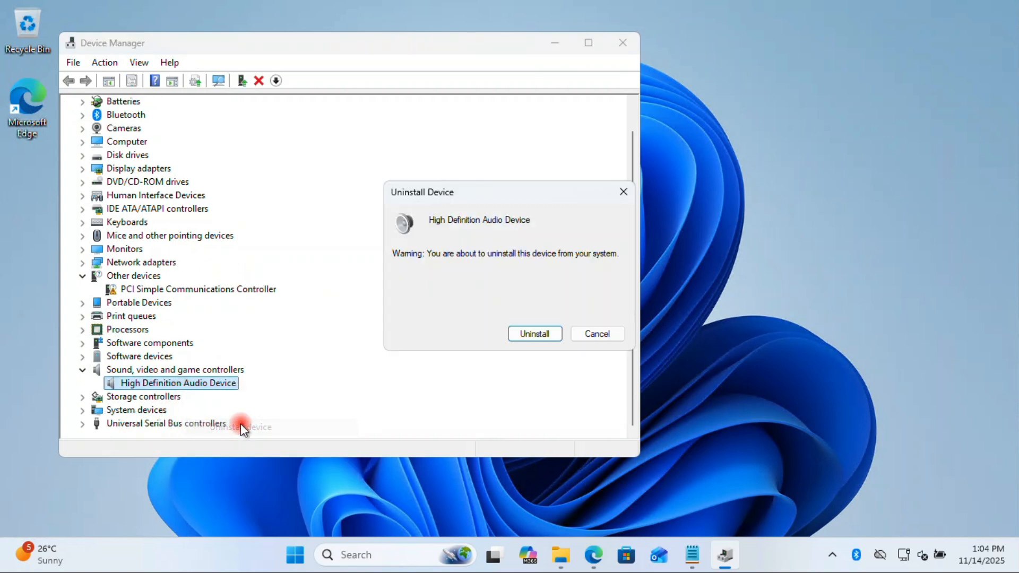
left_click(536, 335)
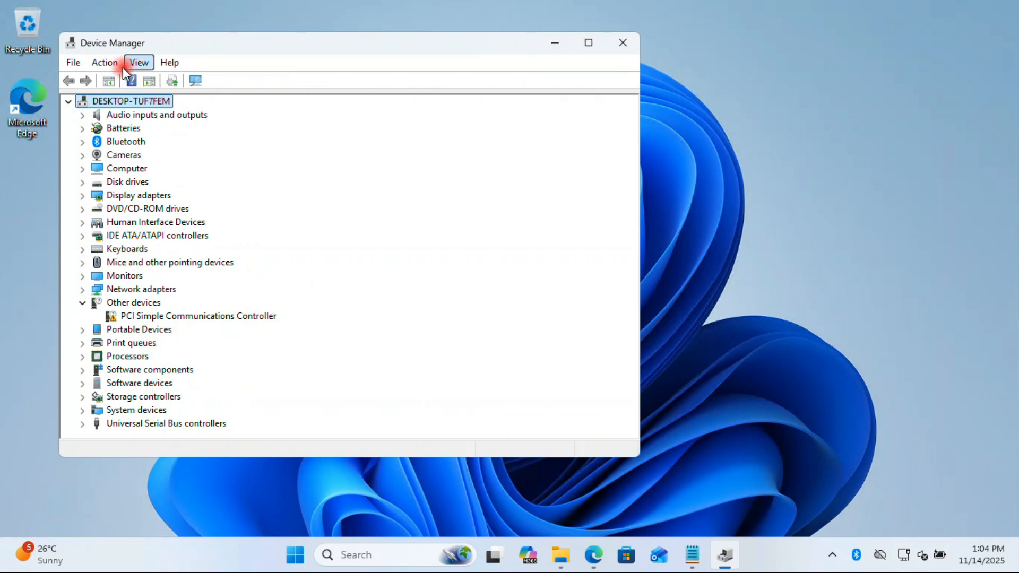
- Scan for hardware changes to reinstall the audio devices, check them under Sound, video and game controllers, and close Device Manager
left_click(106, 63)
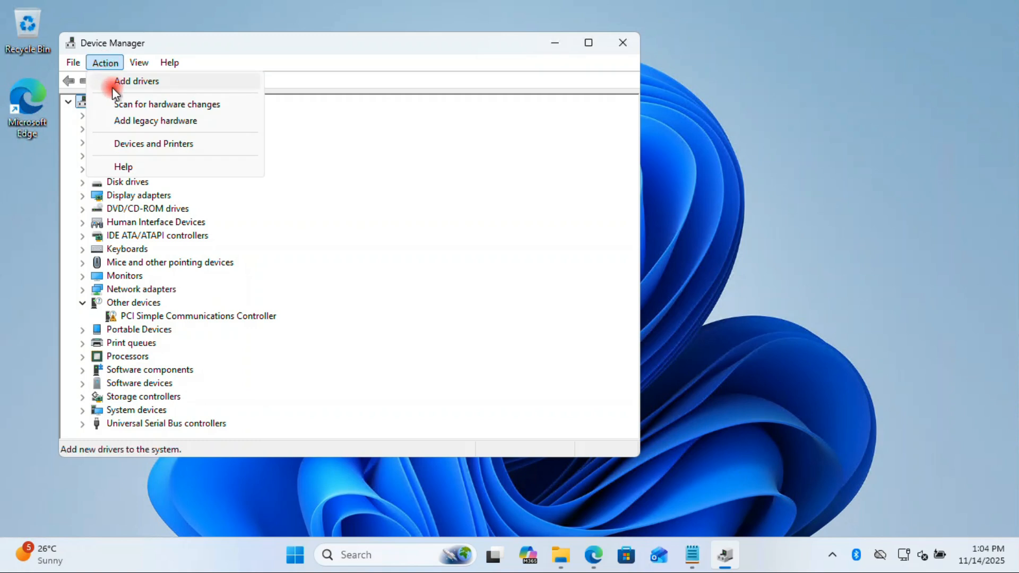
left_click(213, 105)
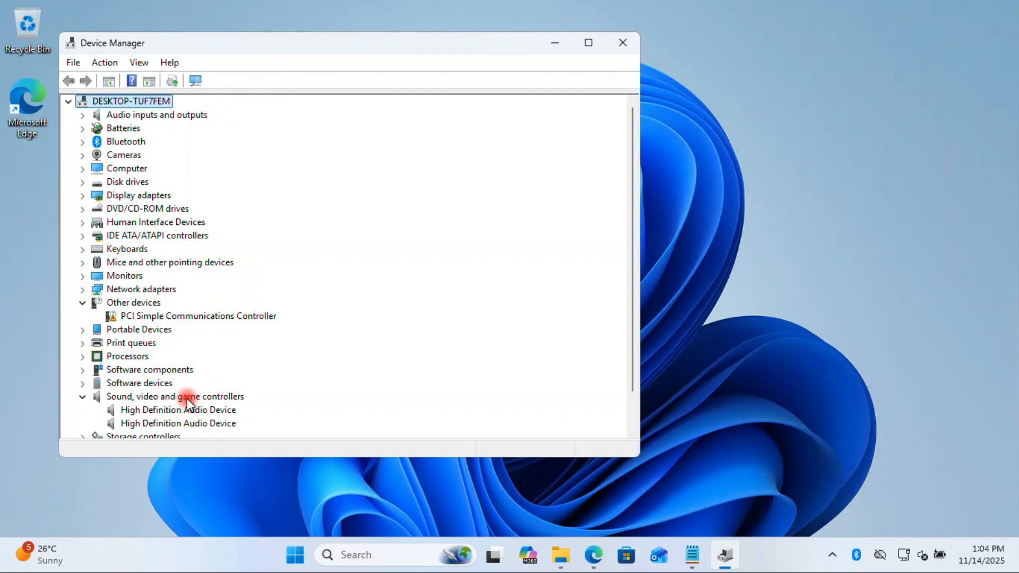
left_click(216, 399)
scroll(217, 399, "down", 1)
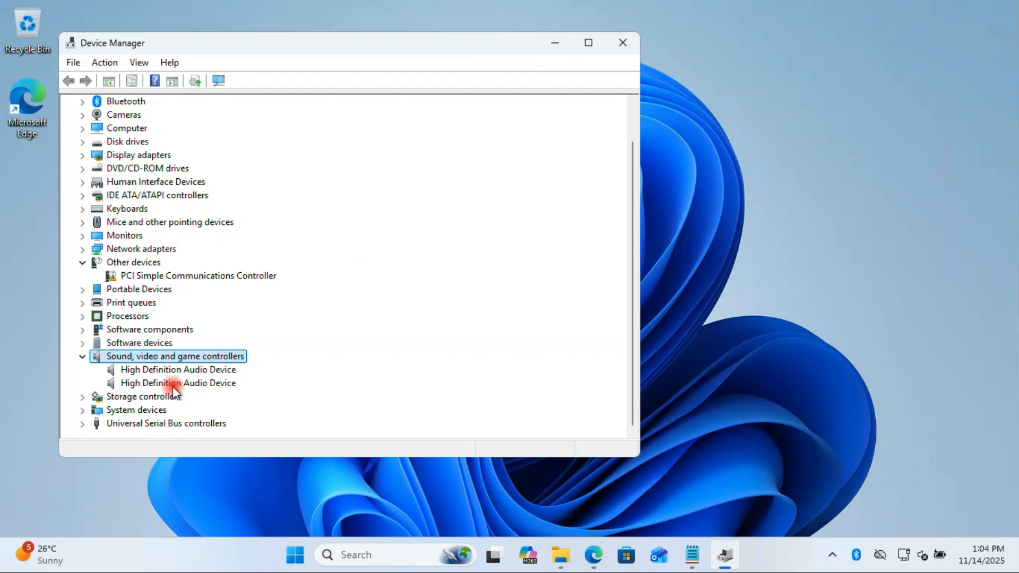
left_click(173, 384)
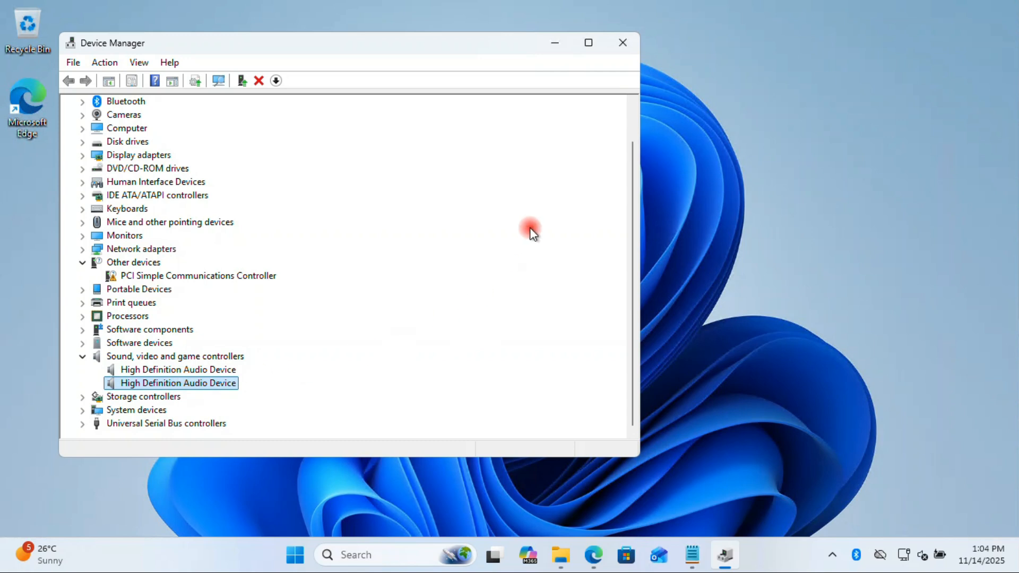
left_click(618, 35)
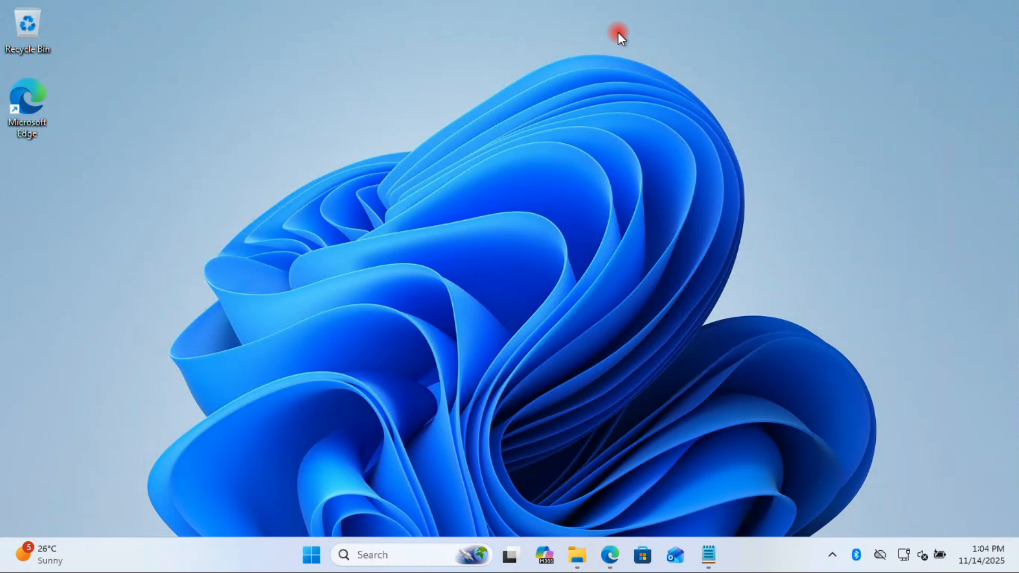
- Check the volume control in the quick settings, close them, and restart the computer
left_click(925, 556)
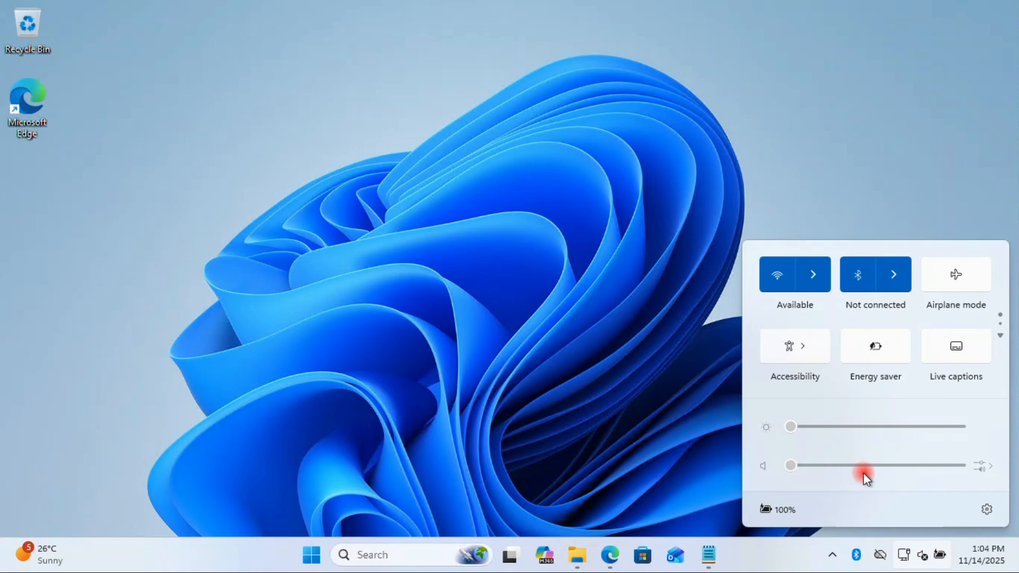
left_click(571, 315)
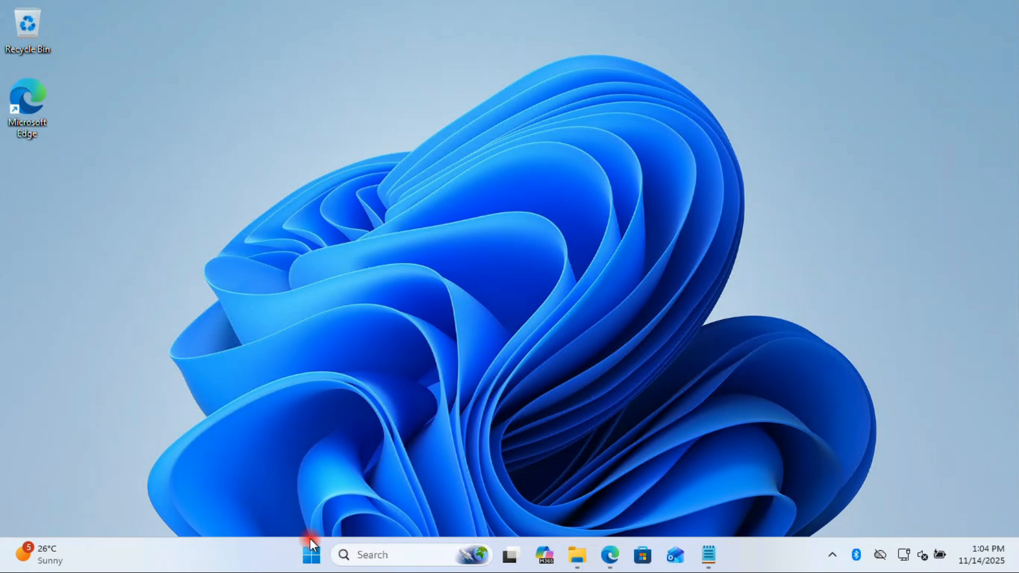
left_click(311, 554)
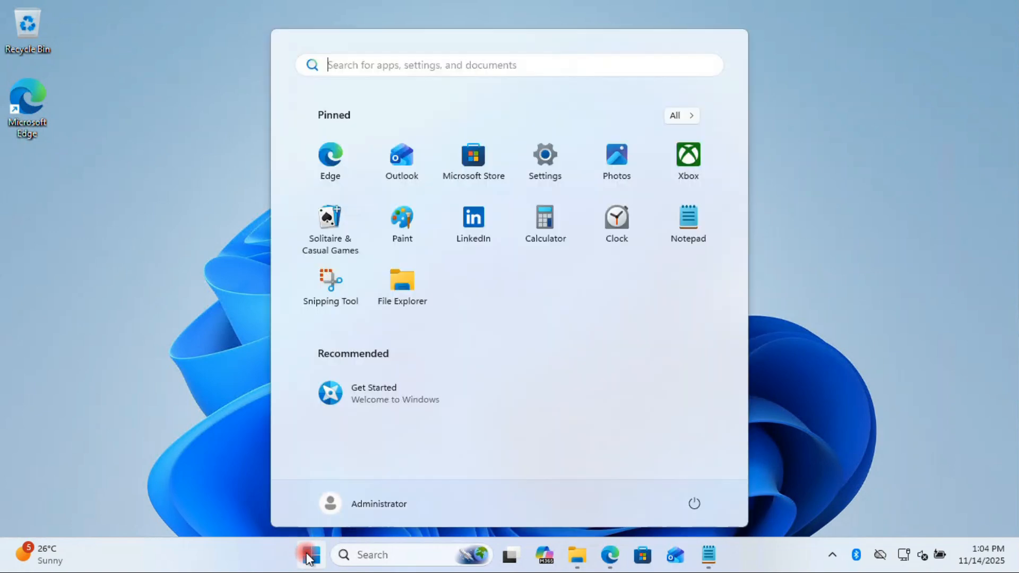
left_click(692, 506)
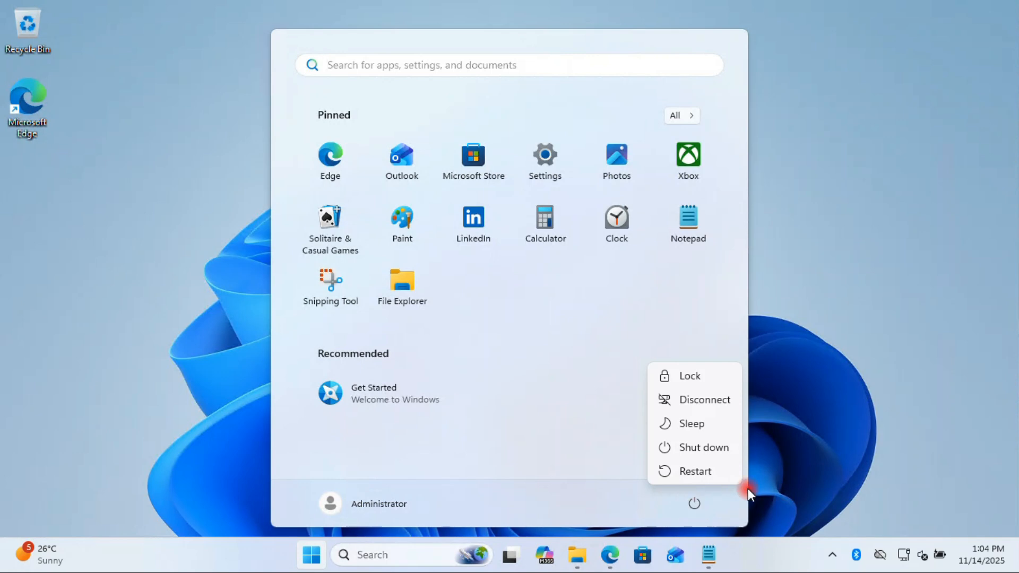
left_click(717, 474)
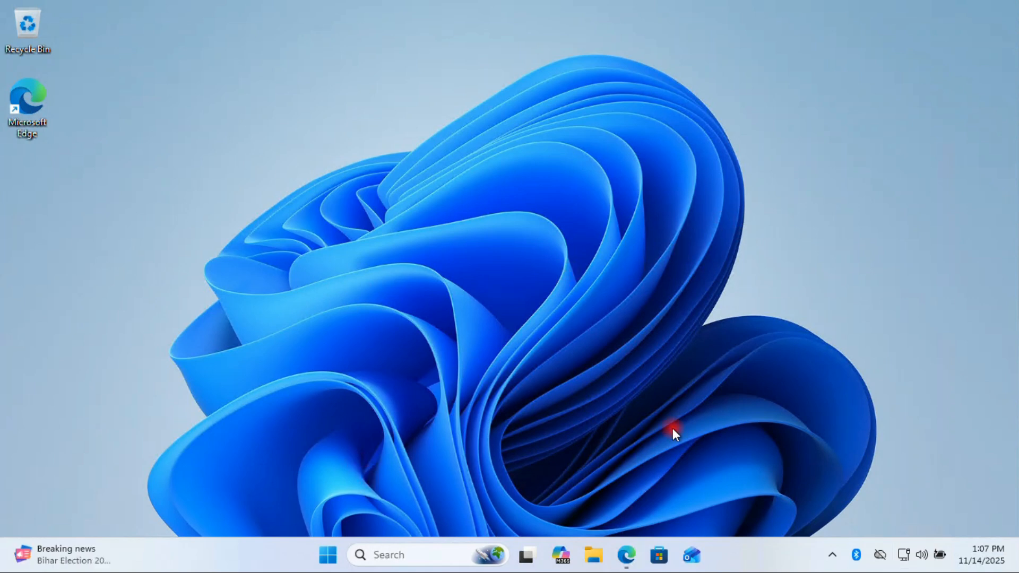
- Open Microsoft Edge, search Google for "dell laptop drivers download", and open the product identification field on Dell's Drivers & Downloads page
left_click(626, 555)
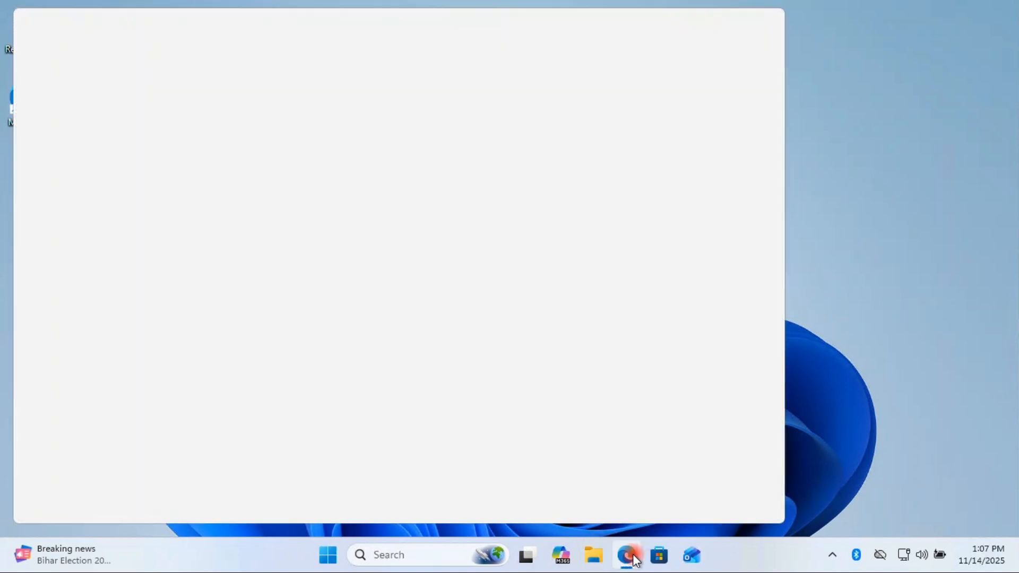
left_click(733, 24)
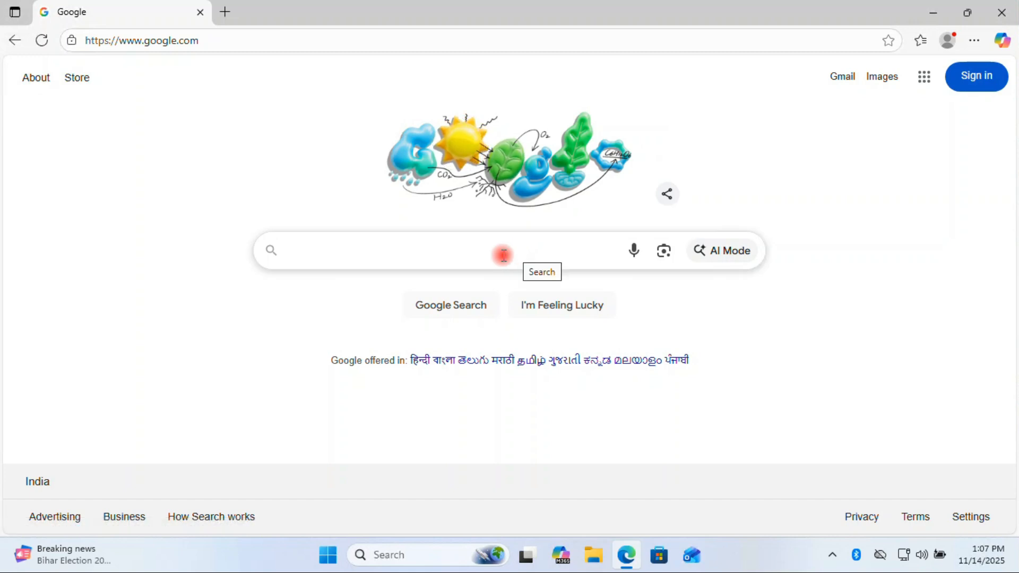
type("dell")
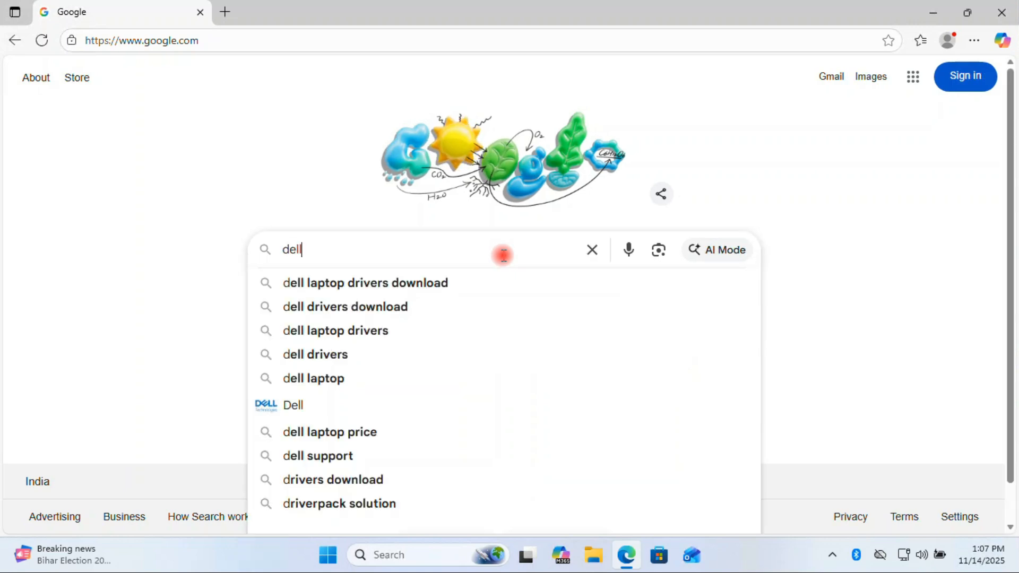
type(" la")
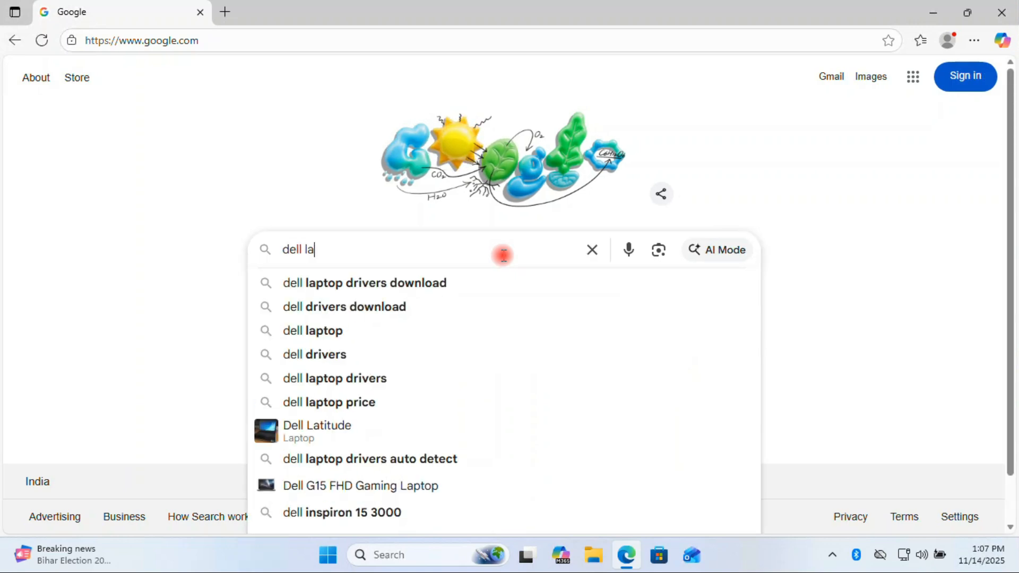
key("Down")
left_click(410, 249)
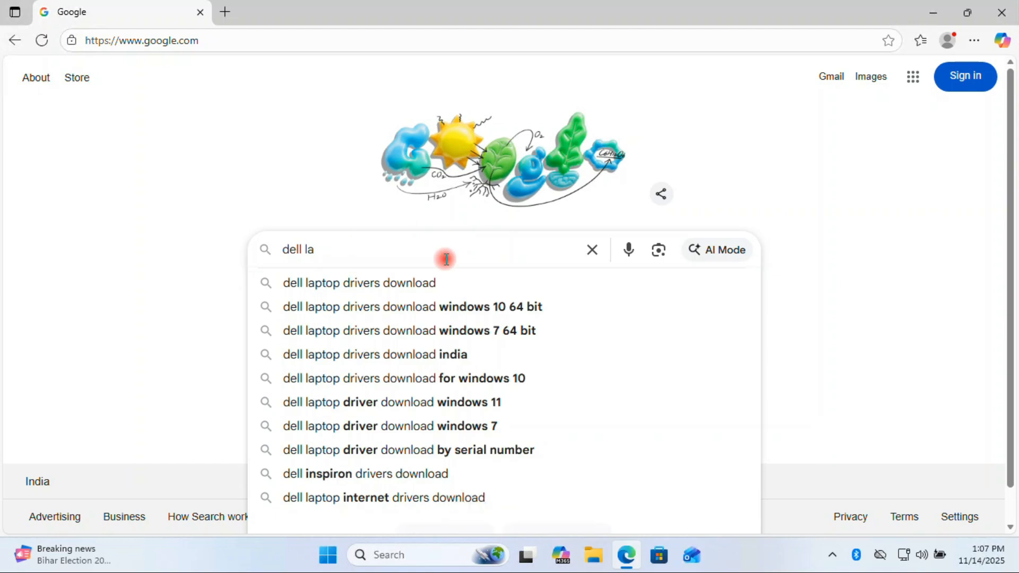
left_click(410, 292)
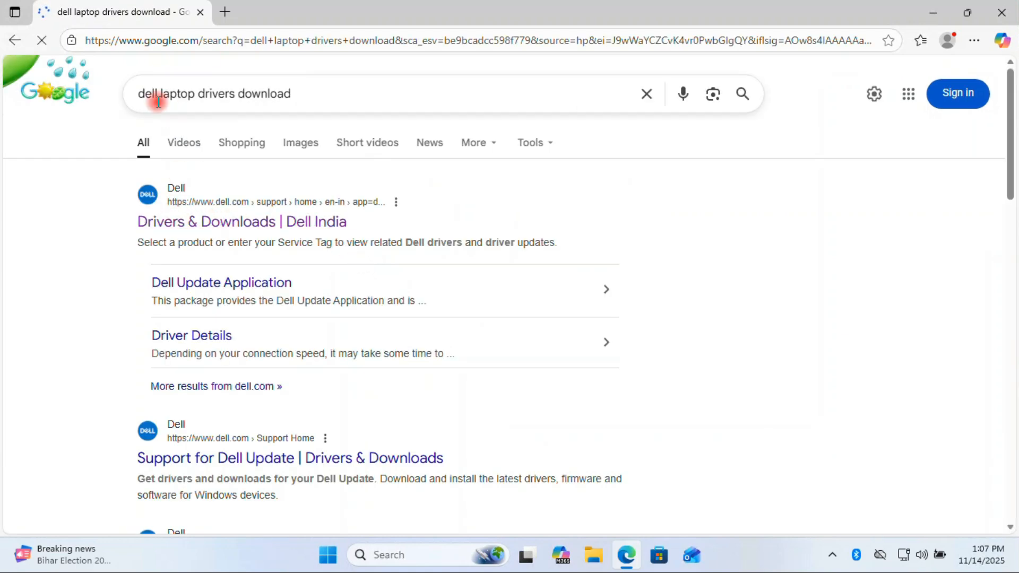
left_click(229, 229)
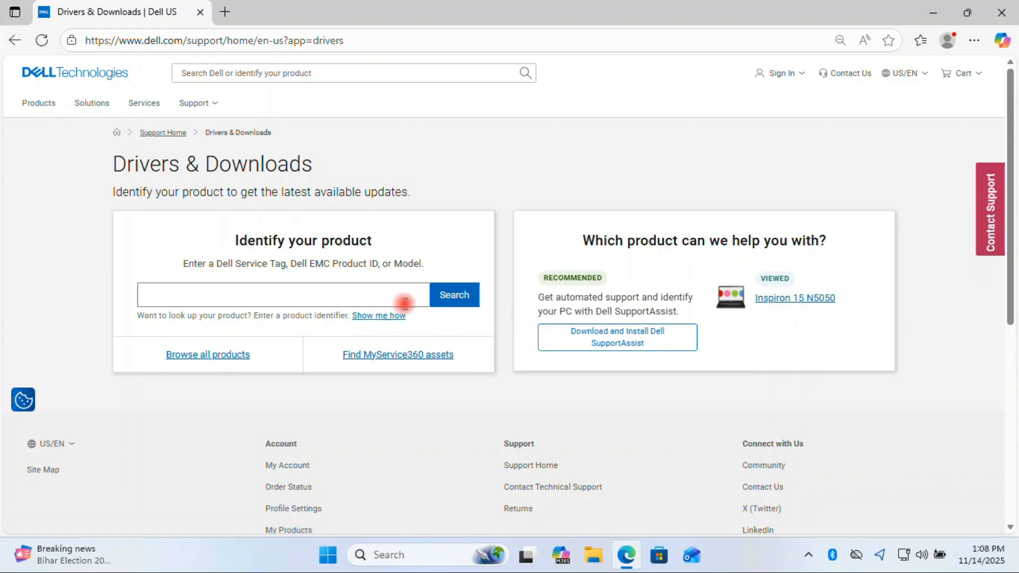
left_click(326, 291)
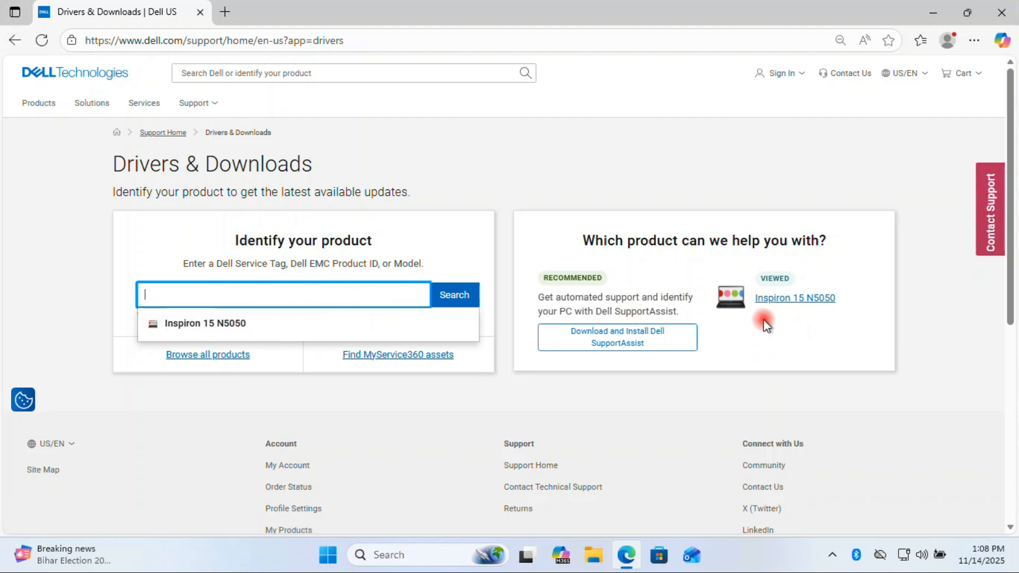
- Open System Information by running msinfo32 with administrative privileges as a new task from Task Manager
right_click(258, 552)
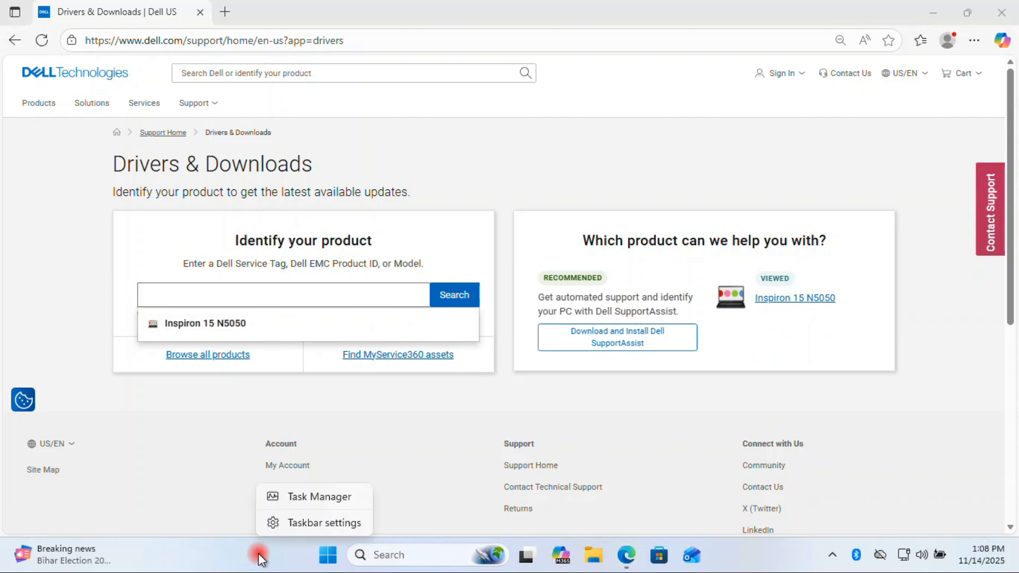
left_click(316, 498)
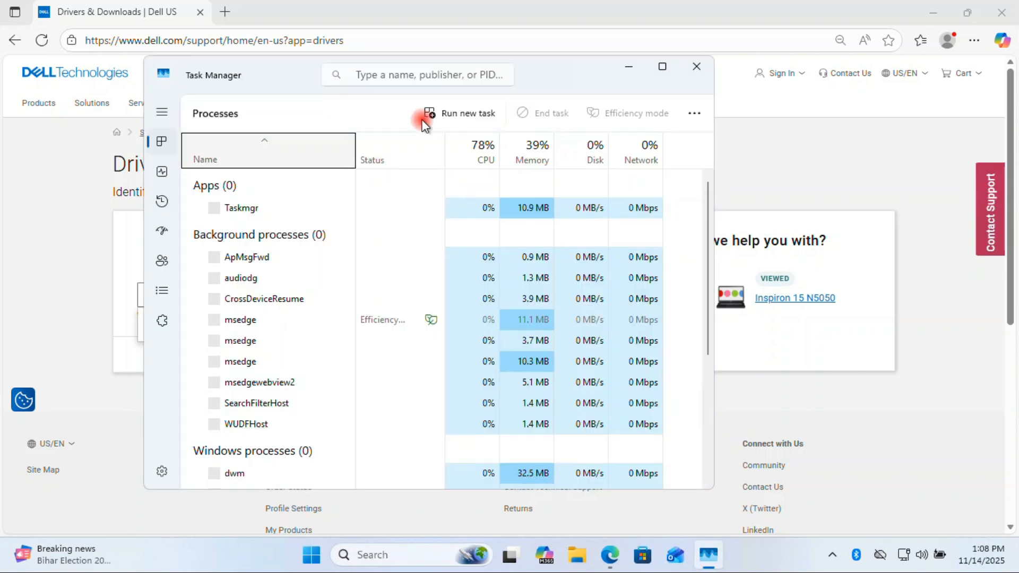
left_click(476, 111)
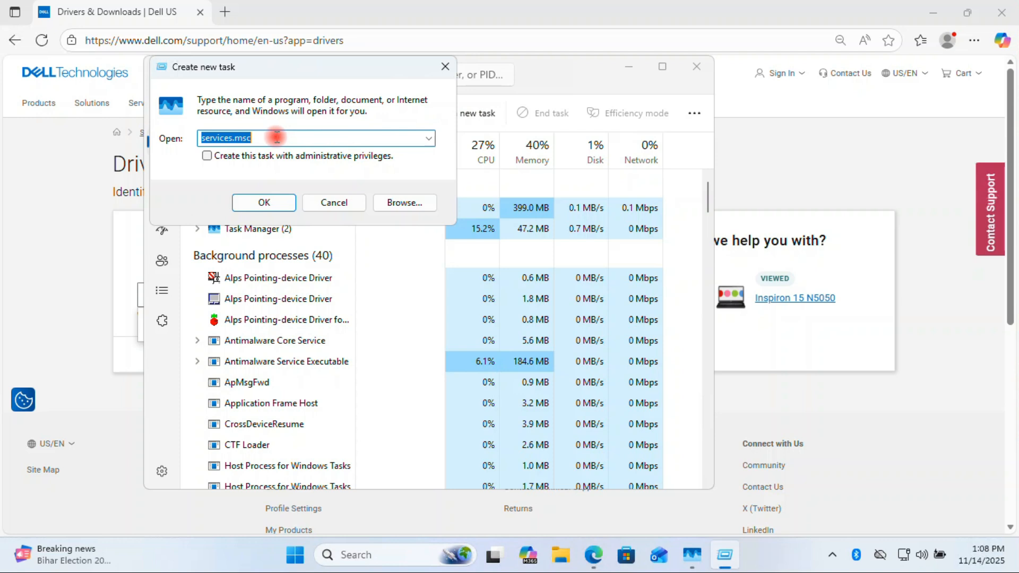
type("ms")
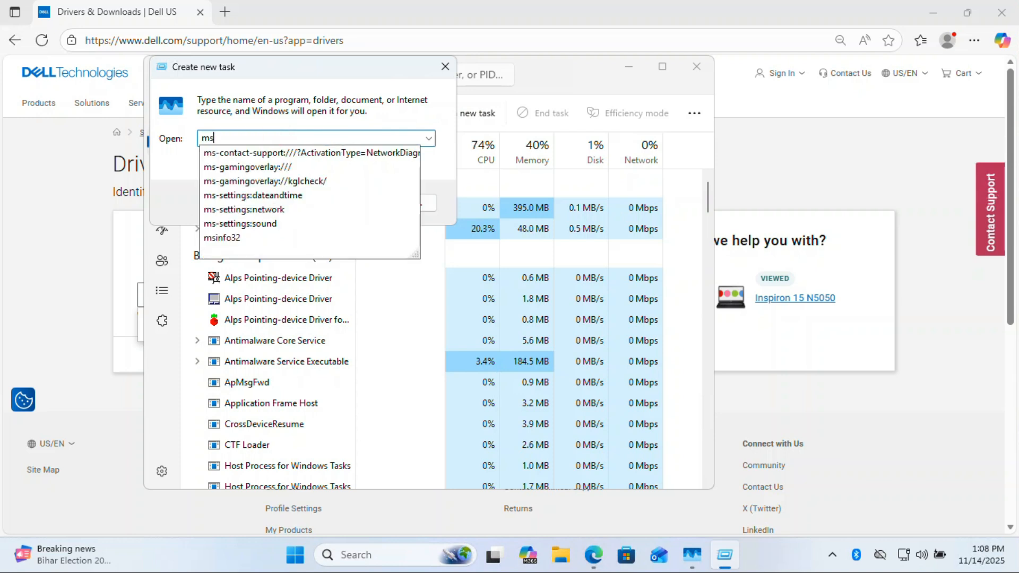
type("con")
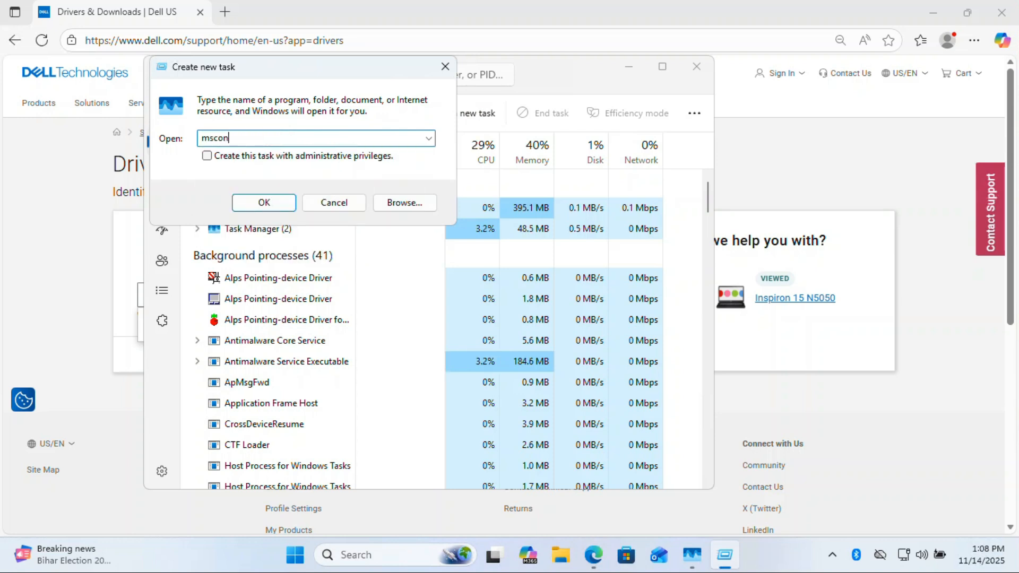
key("BackSpace")
key("BackSpace")
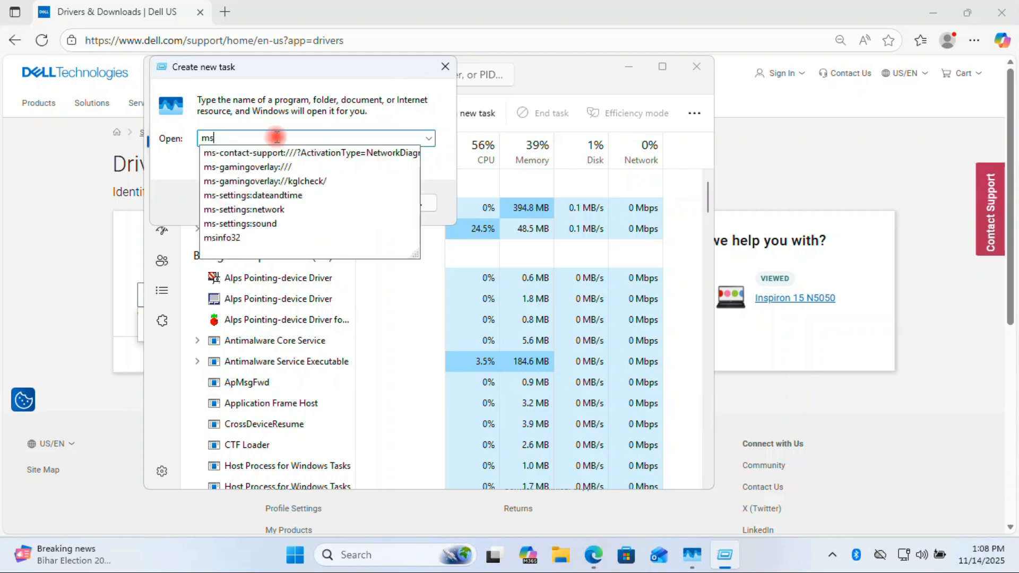
type("info")
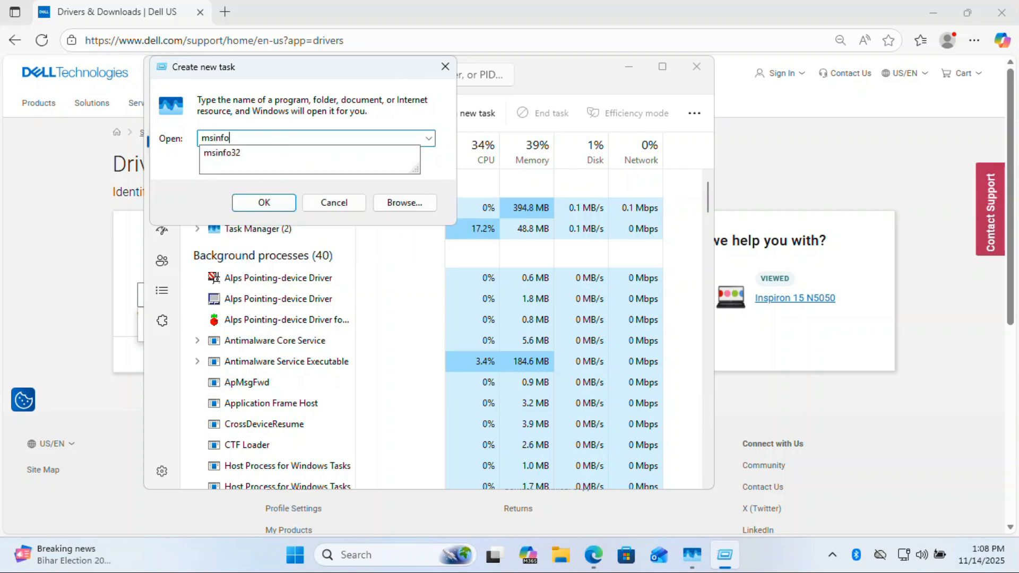
type("32")
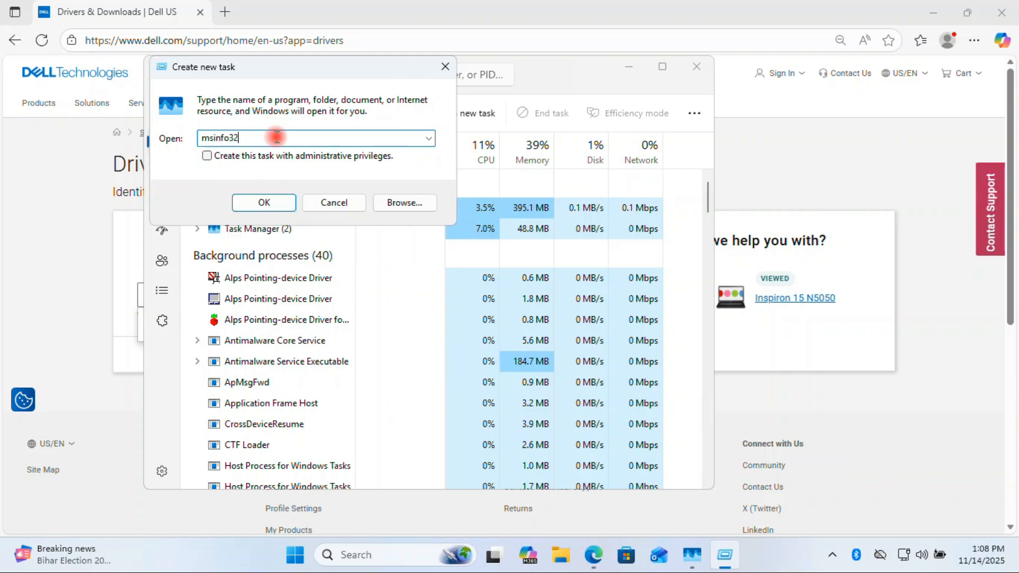
left_click(233, 157)
left_click(262, 203)
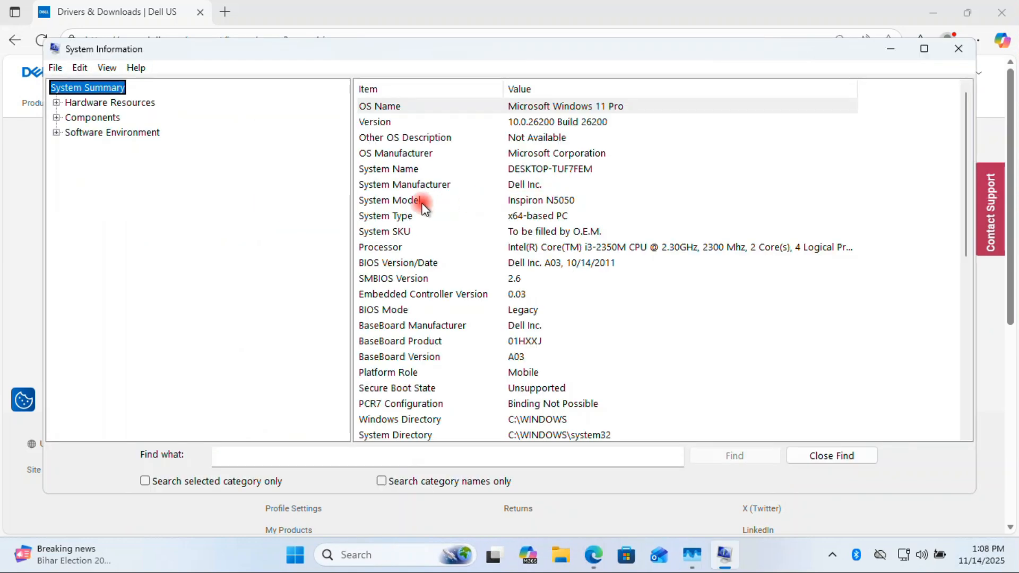
- Check the System Model in System Information, return to Dell's support page in Edge, and choose Inspiron 15 N5050 as the product
left_click(390, 204)
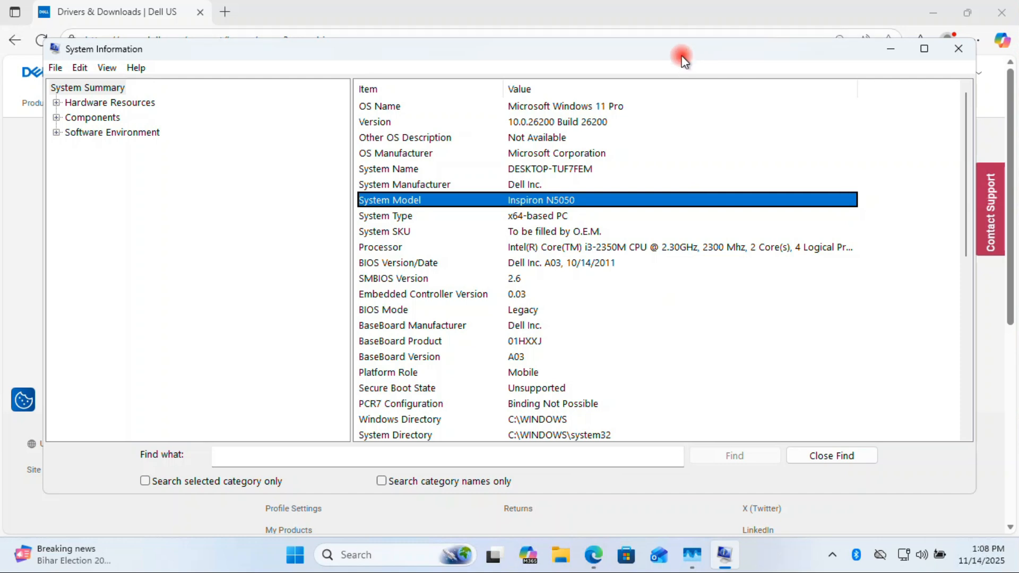
left_click(642, 7)
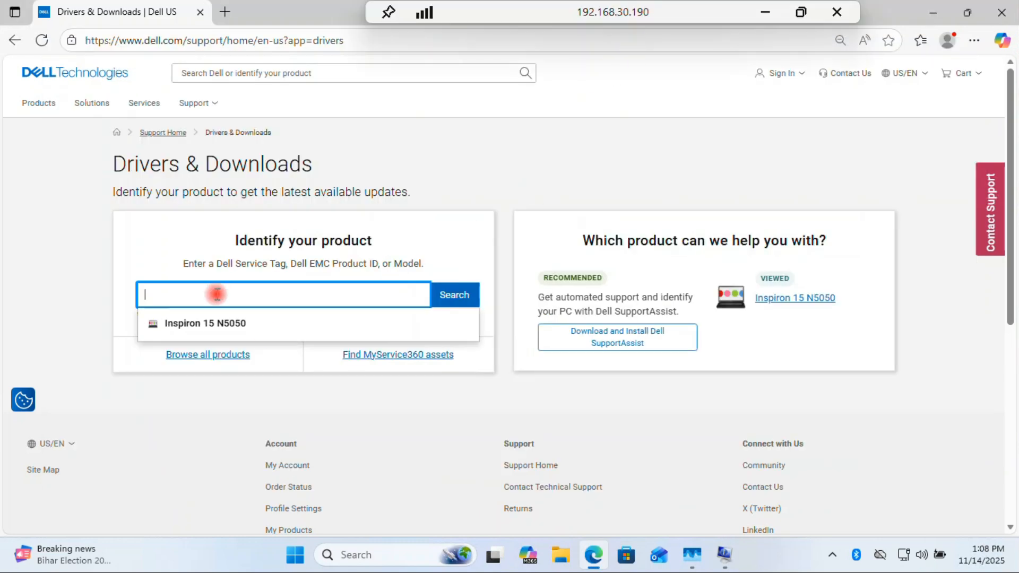
left_click(724, 555)
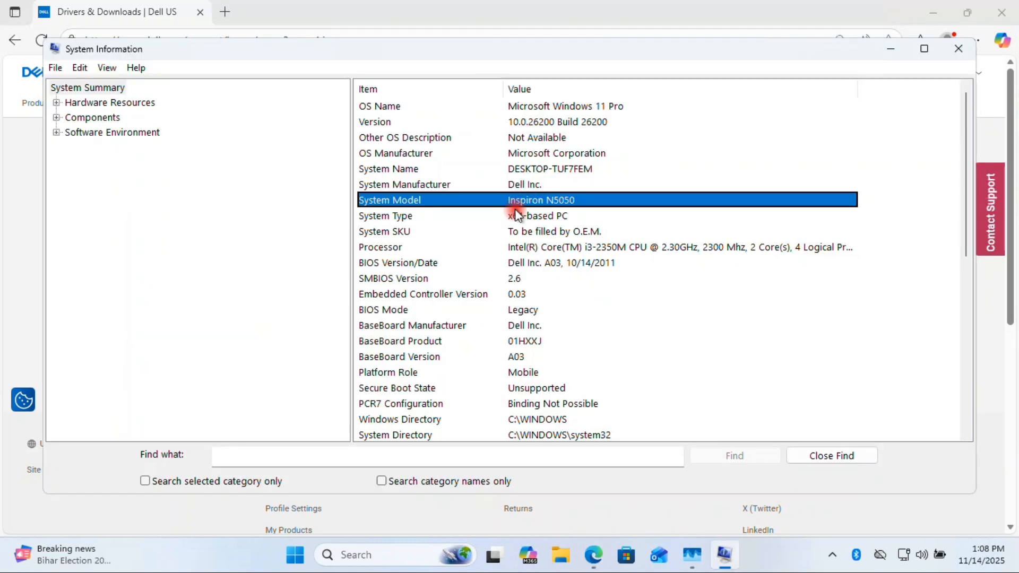
left_click(890, 50)
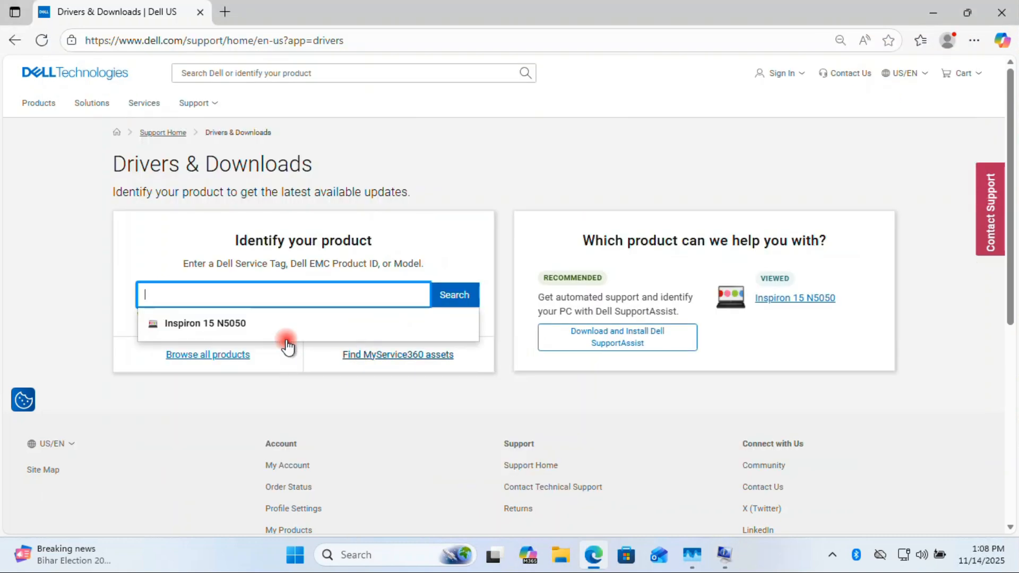
left_click(207, 324)
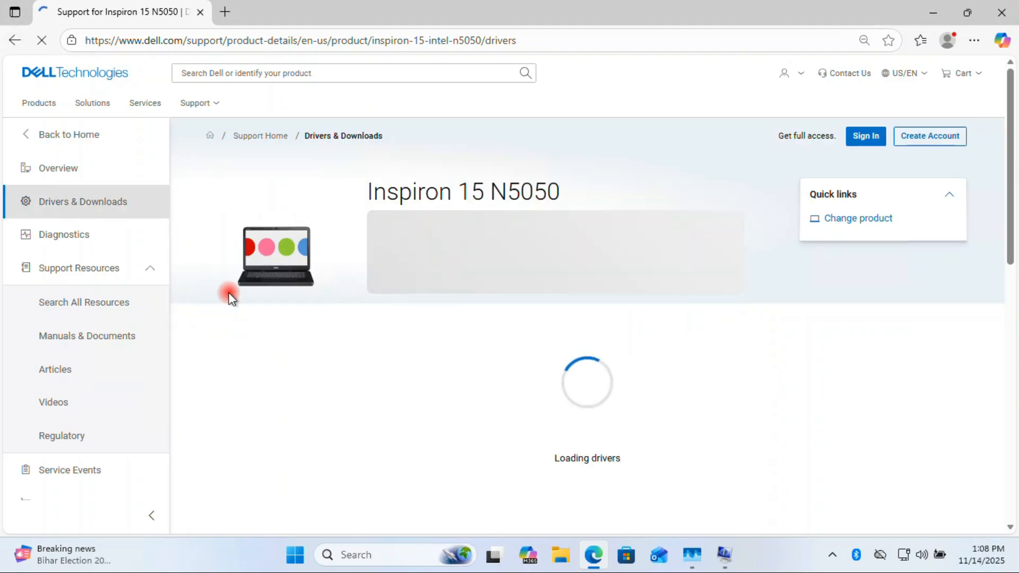
left_click_drag(373, 191, 608, 222)
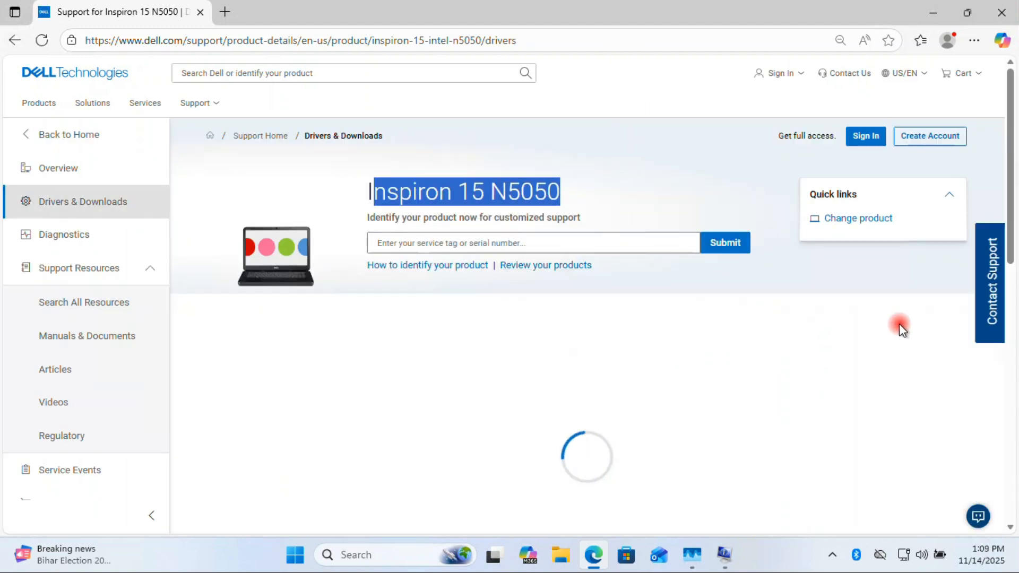
- Select the IDT 92HD87B1 Audio Driver in the list of available Inspiron 15 N5050 drivers and download it
left_click_drag(1010, 250, 1013, 305)
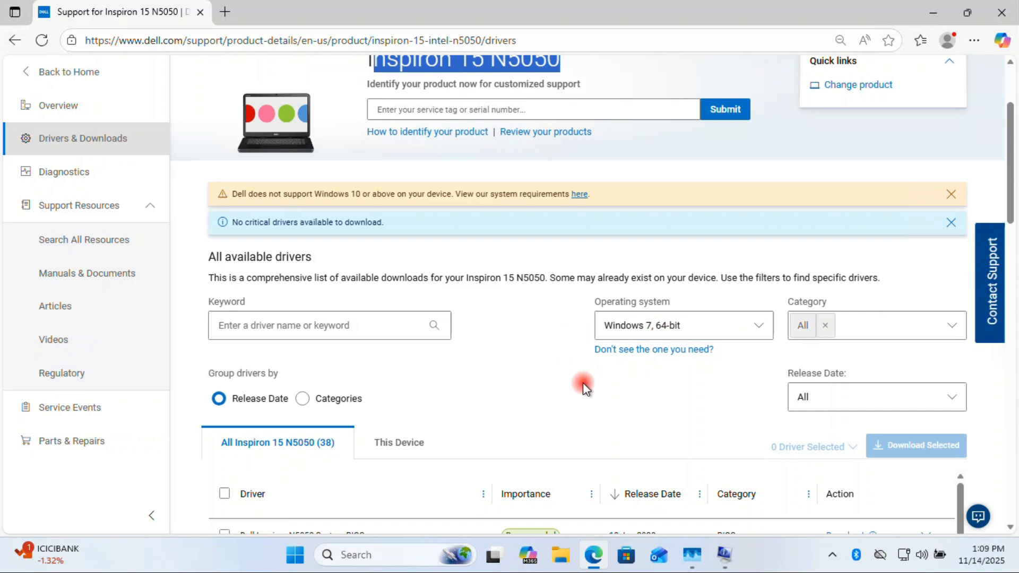
scroll(582, 384, "down", 3)
scroll(582, 383, "down", 3)
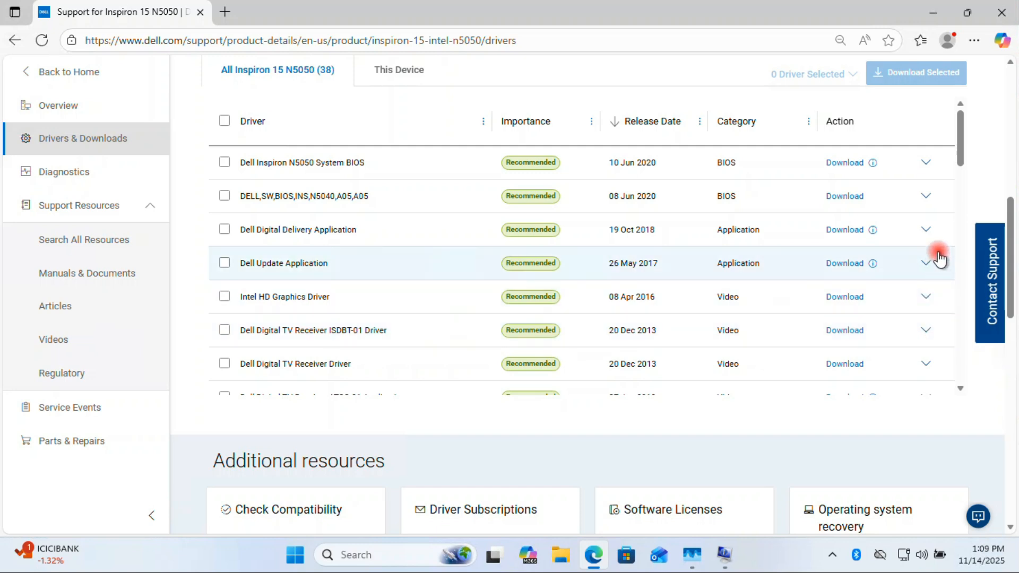
left_click_drag(959, 154, 943, 278)
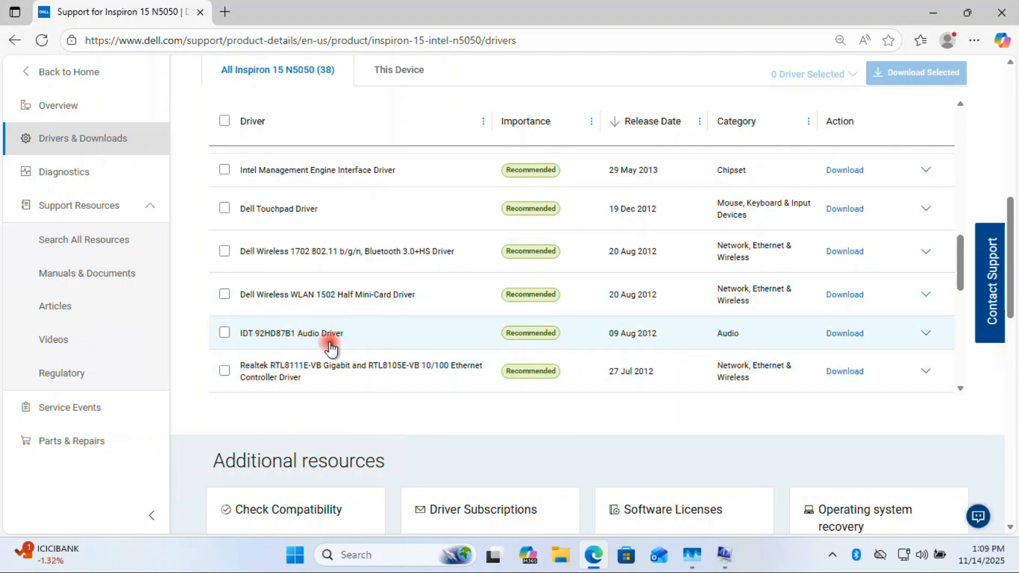
left_click(224, 333)
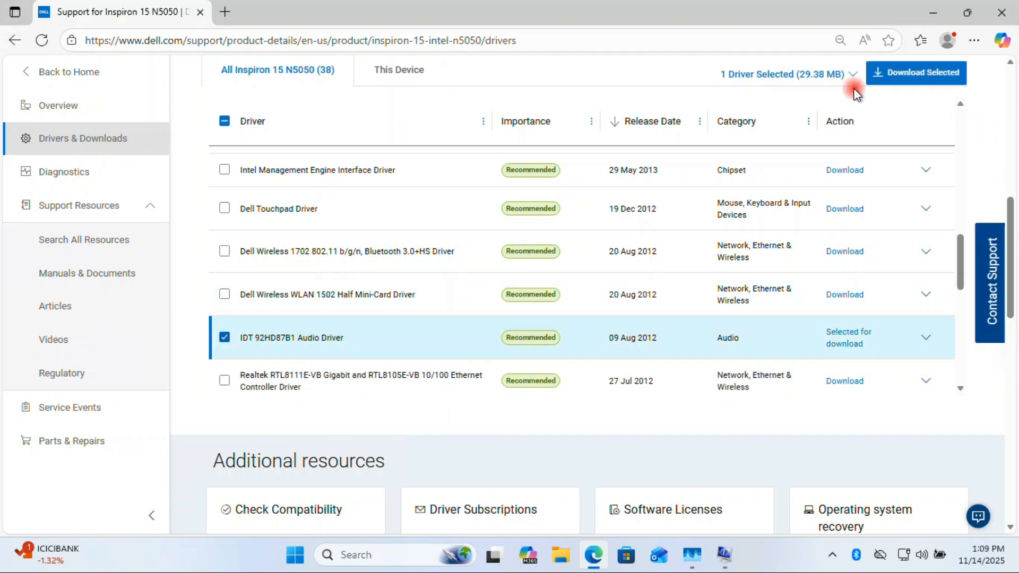
left_click(913, 74)
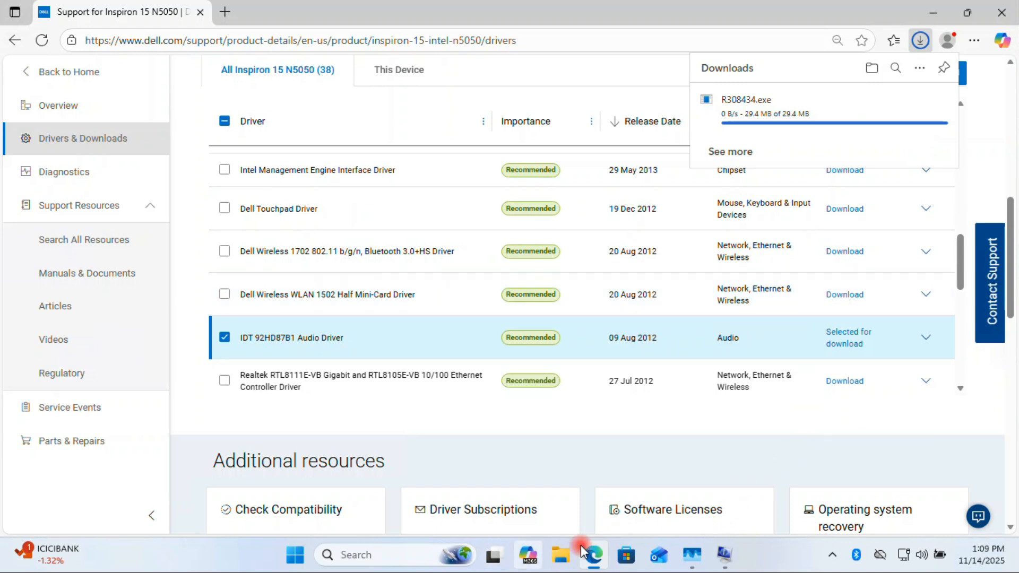
left_click(565, 555)
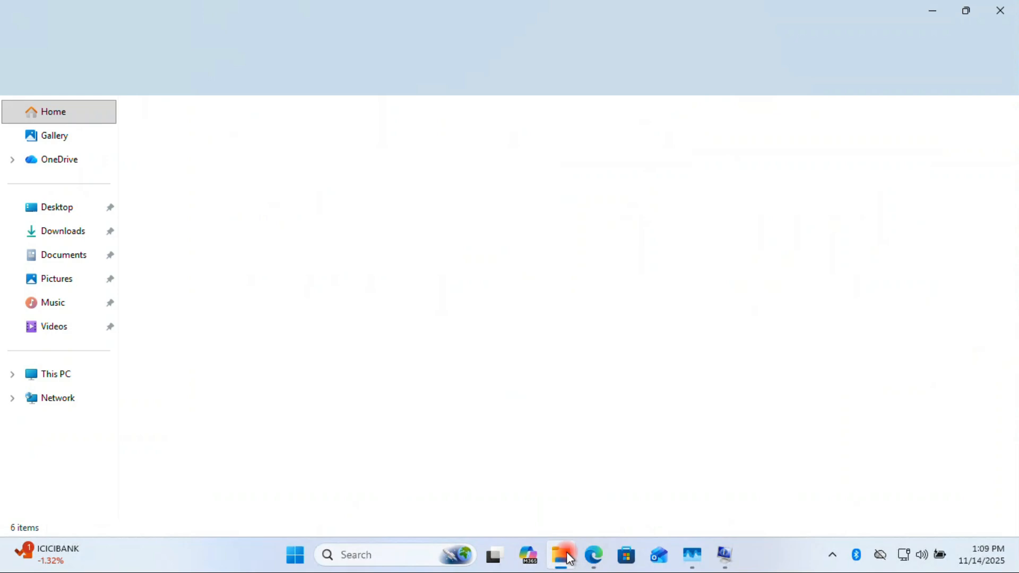
left_click(605, 557)
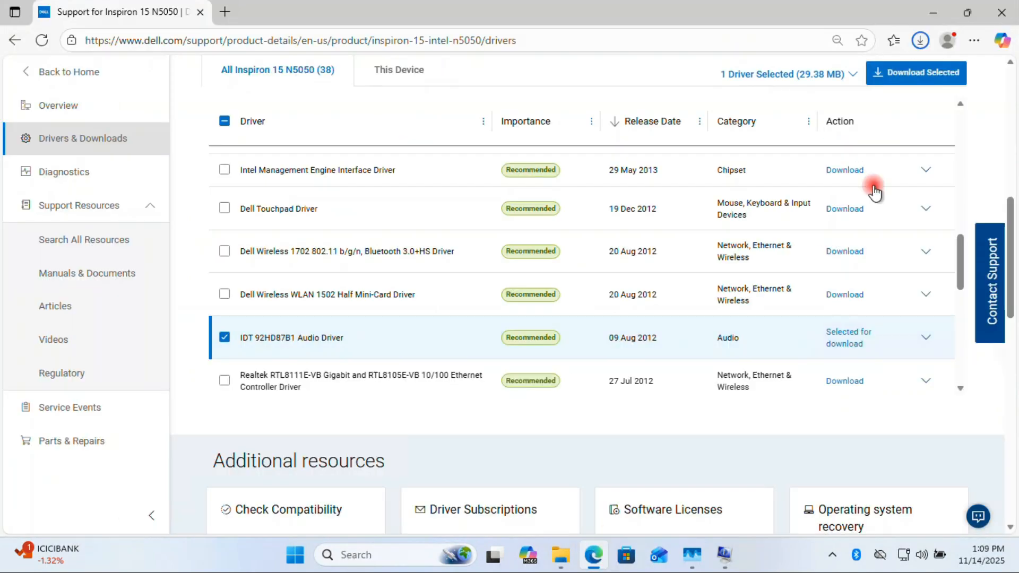
- Check the downloaded driver file in Edge's download list, and open the Downloads folder in File Explorer
left_click(921, 40)
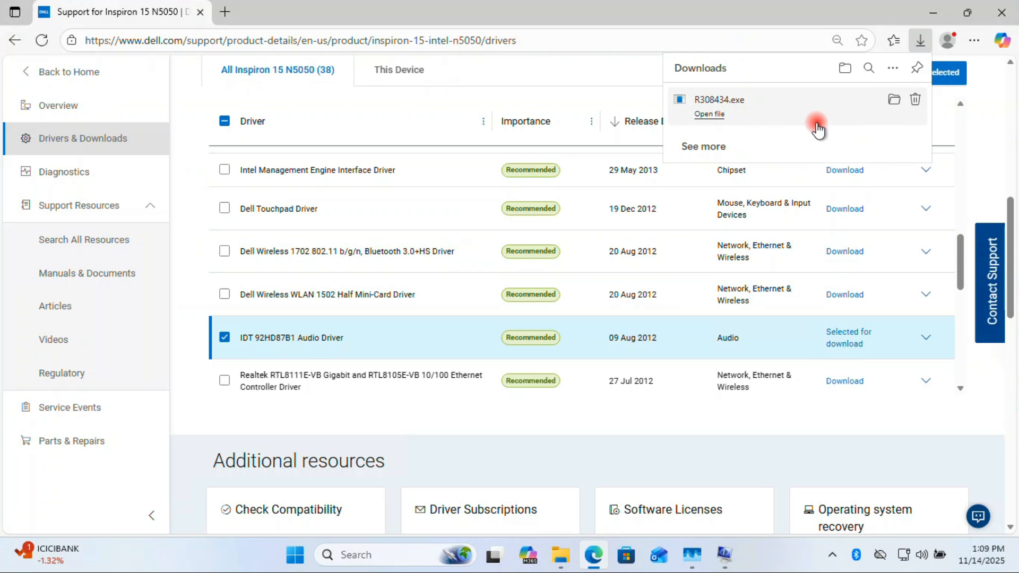
left_click(558, 556)
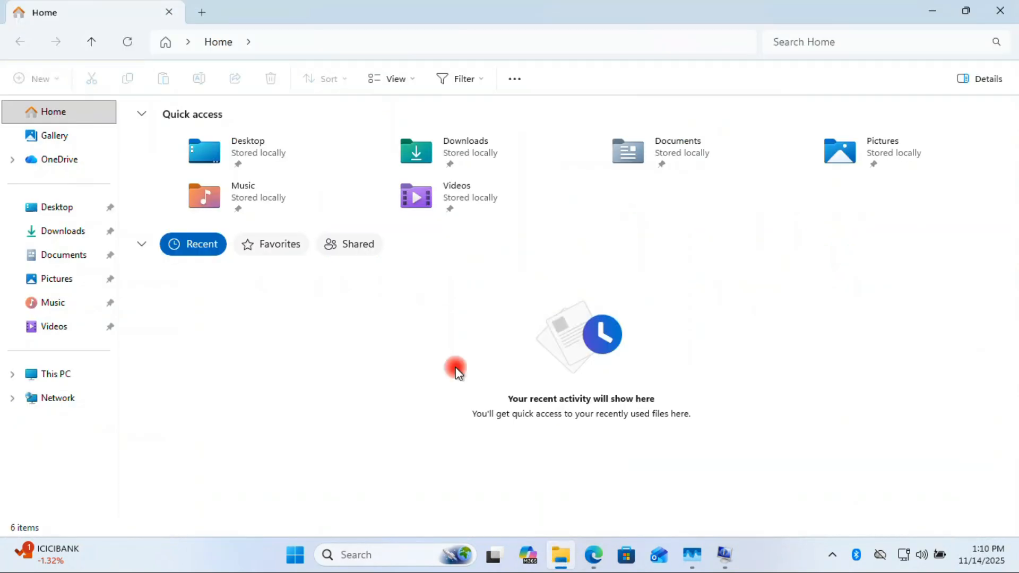
left_click(62, 234)
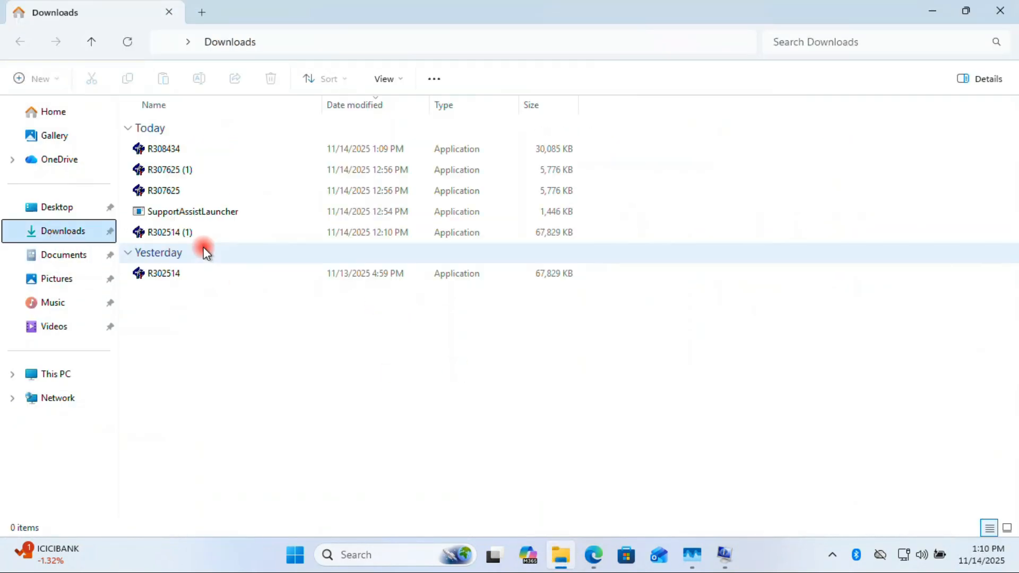
- Run the downloaded R308434 installer as administrator and accept C:\dell\drivers\R308434 as the folder for the unzipped files
left_click(176, 148)
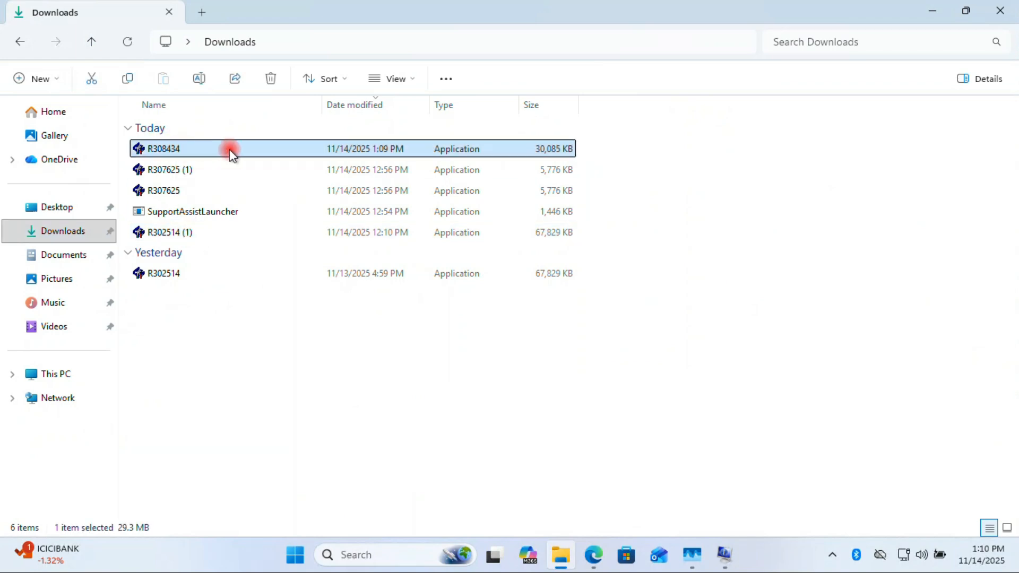
right_click(155, 149)
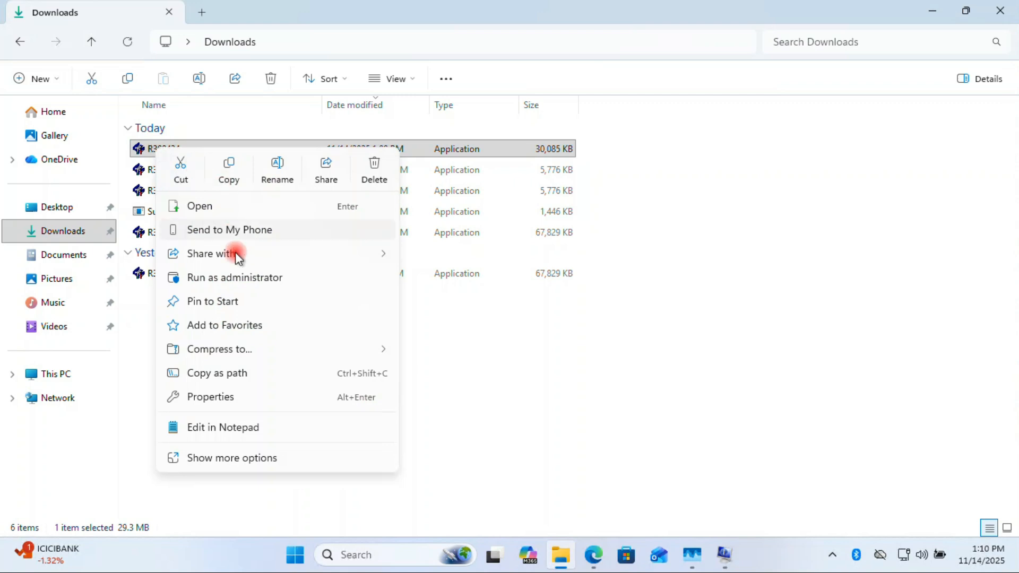
left_click(211, 278)
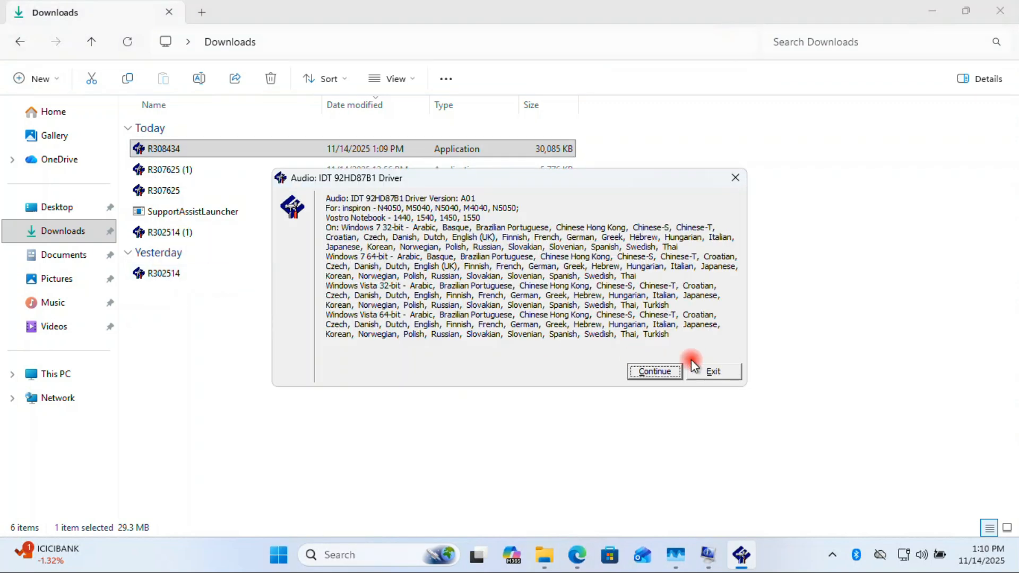
left_click(656, 372)
left_click(558, 313)
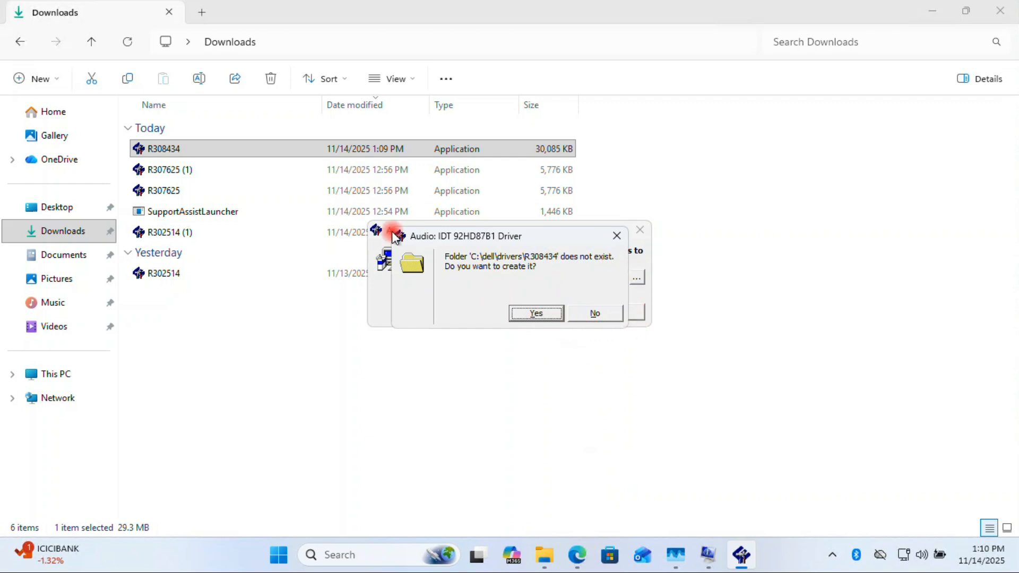
- Minimize the File Explorer and Edge windows so that only the driver setup dialogs remain on the desktop
left_click(933, 12)
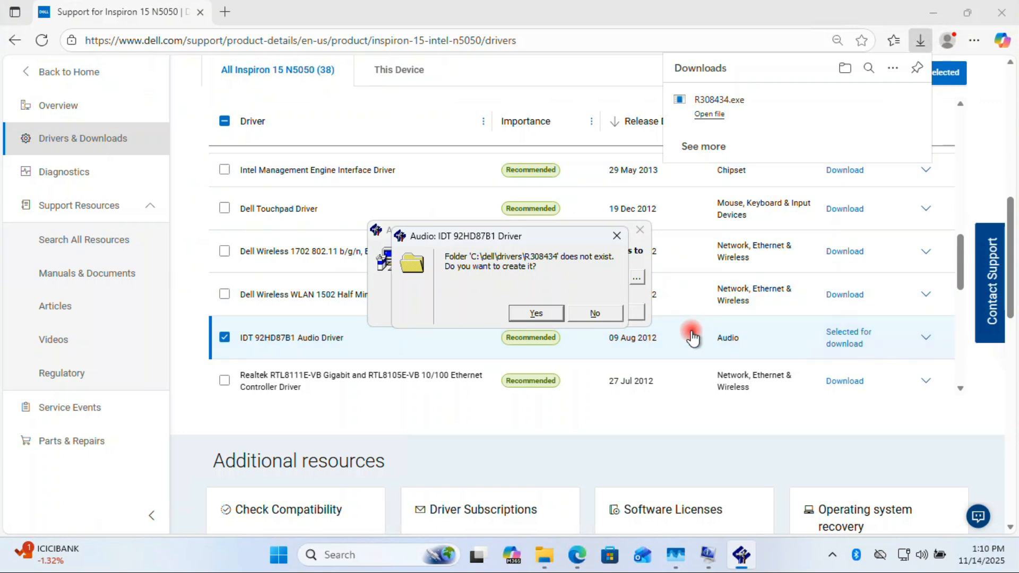
left_click(931, 13)
left_click(632, 67)
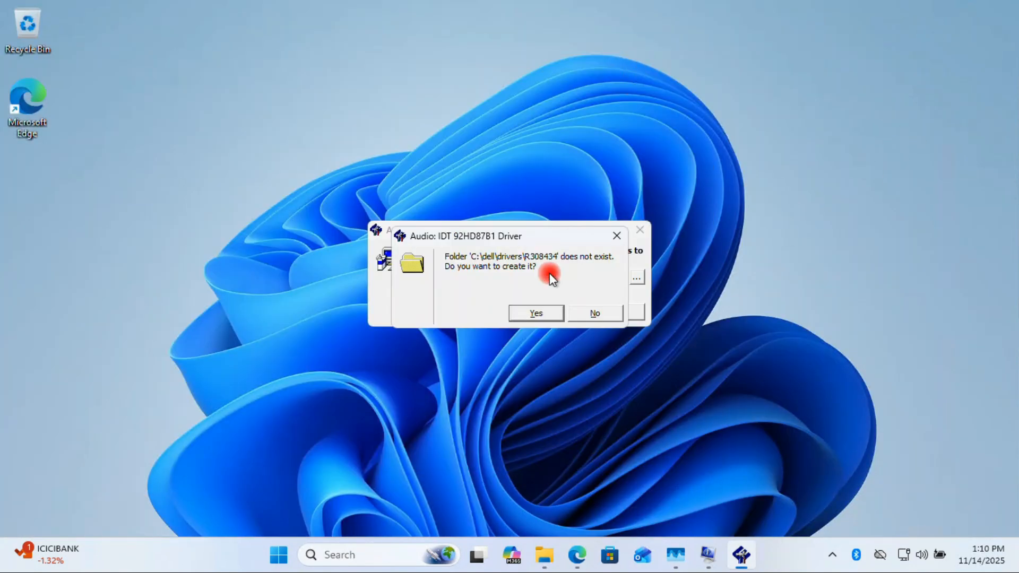
- Move and dismiss the folder creation prompt, and exit the IDT 92HD87B1 driver setup without unzipping the files
left_click_drag(547, 231, 627, 174)
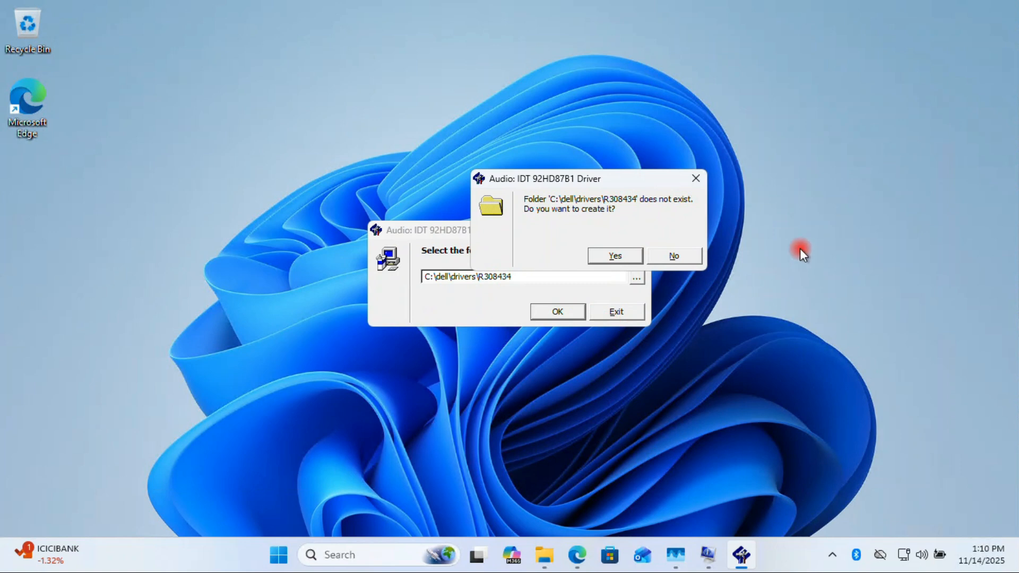
left_click(697, 178)
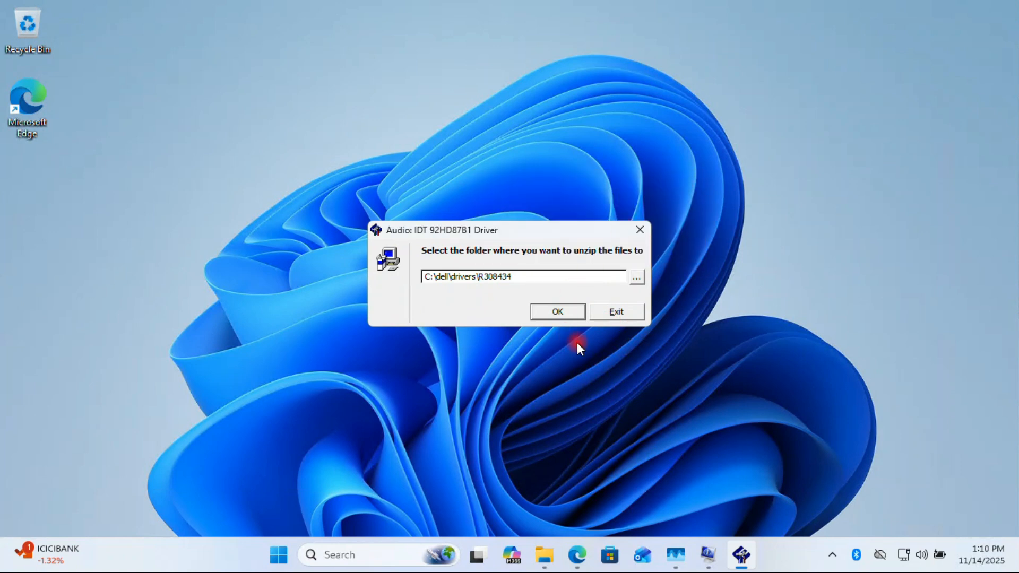
left_click(616, 312)
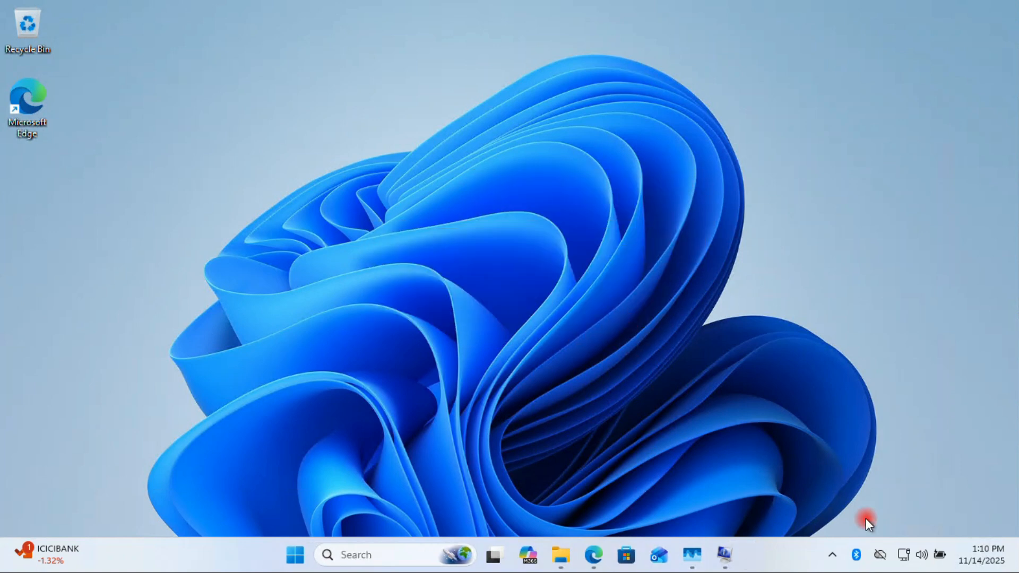